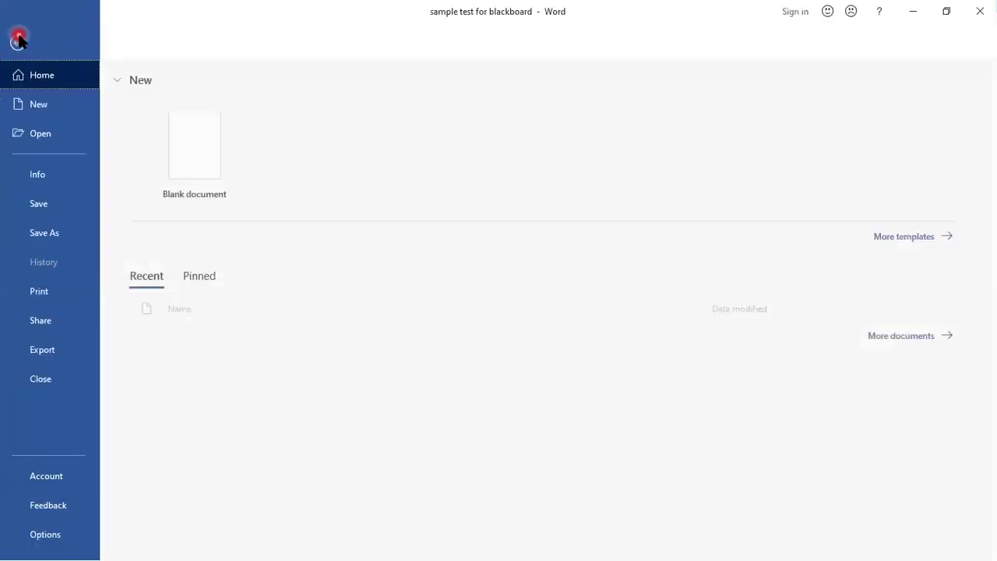
# Step: Try to save the Word document to the Desktop as a Plain Text file named "hstory ogf english1" and cancel at the file conversion options
pyautogui.press('Escape')
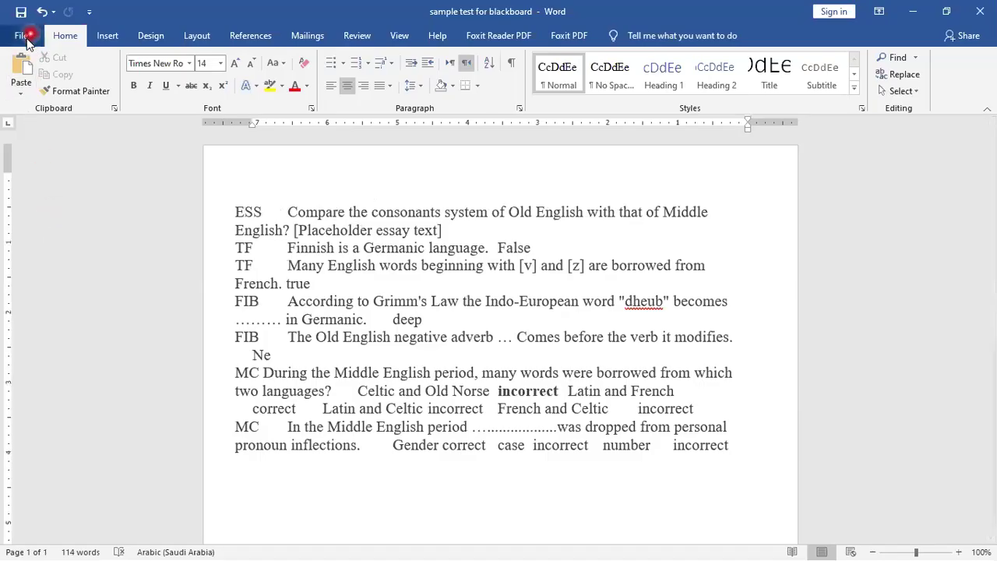
pyautogui.click(21, 36)
pyautogui.click(54, 238)
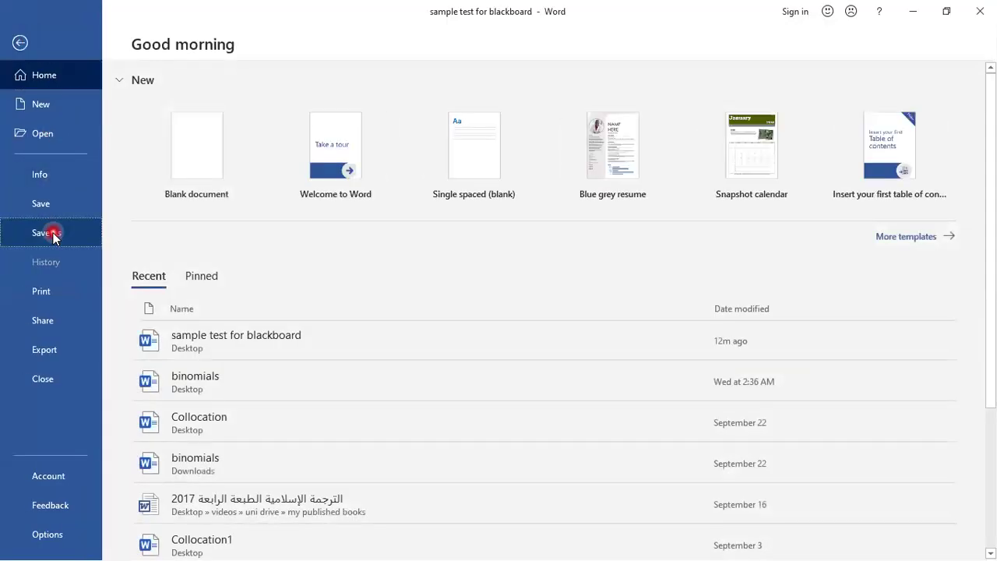
pyautogui.click(201, 187)
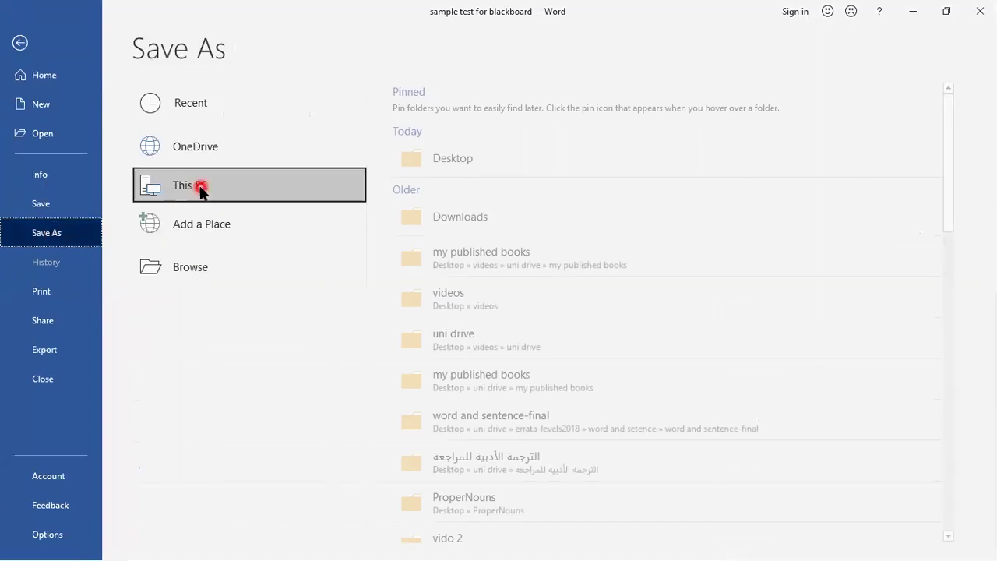
pyautogui.click(455, 159)
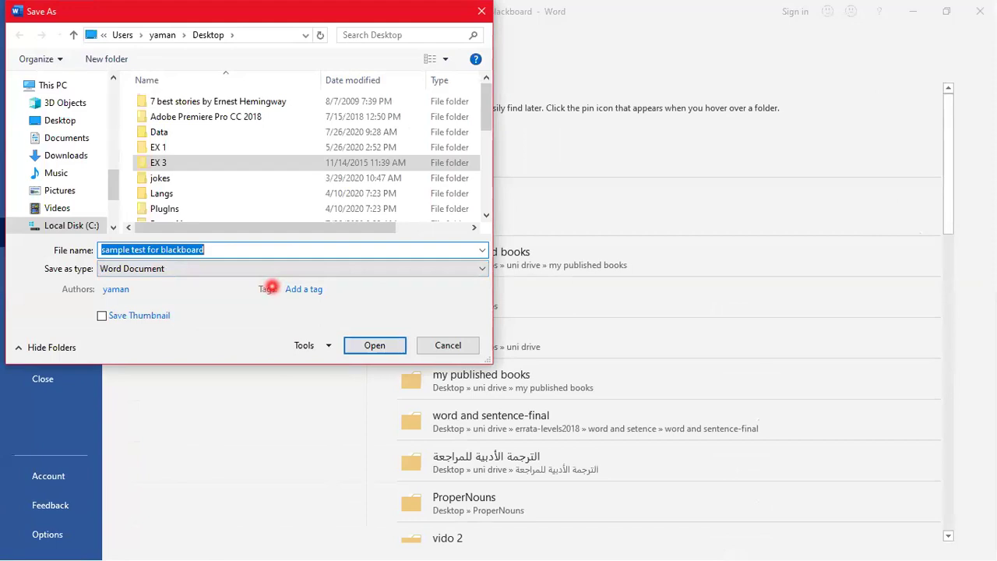
pyautogui.write('hstory ogf english1')
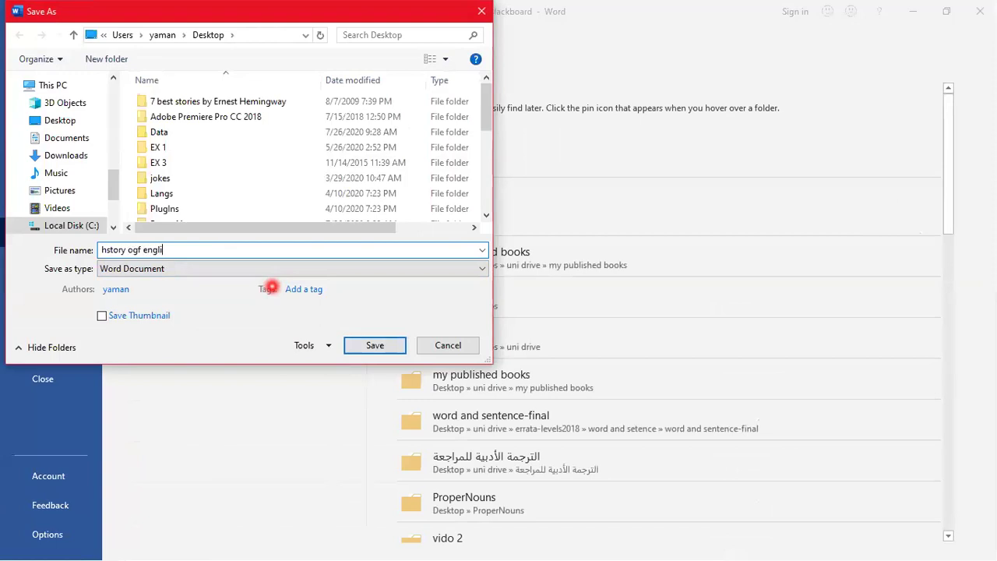
pyautogui.click(235, 267)
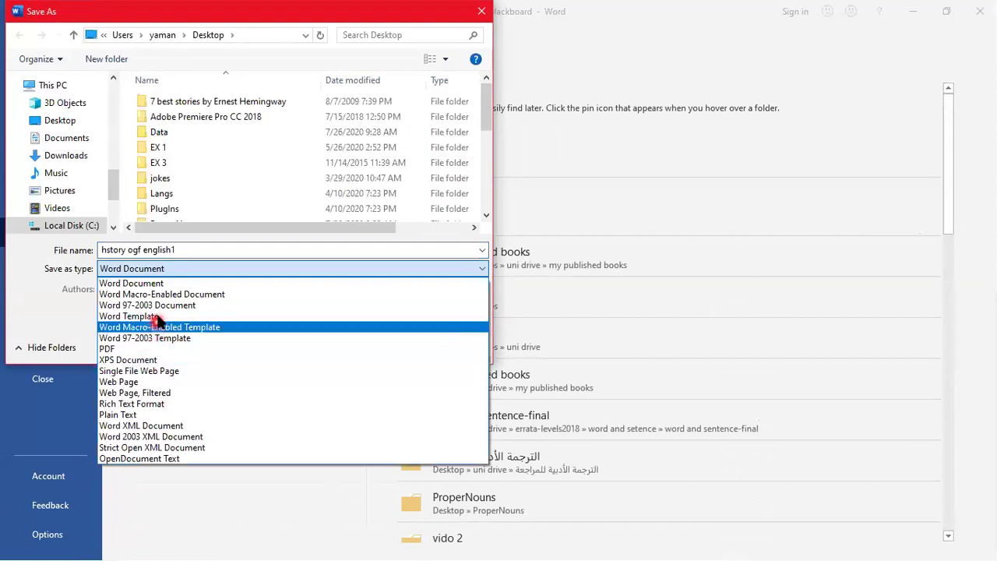
pyautogui.click(143, 415)
pyautogui.click(370, 327)
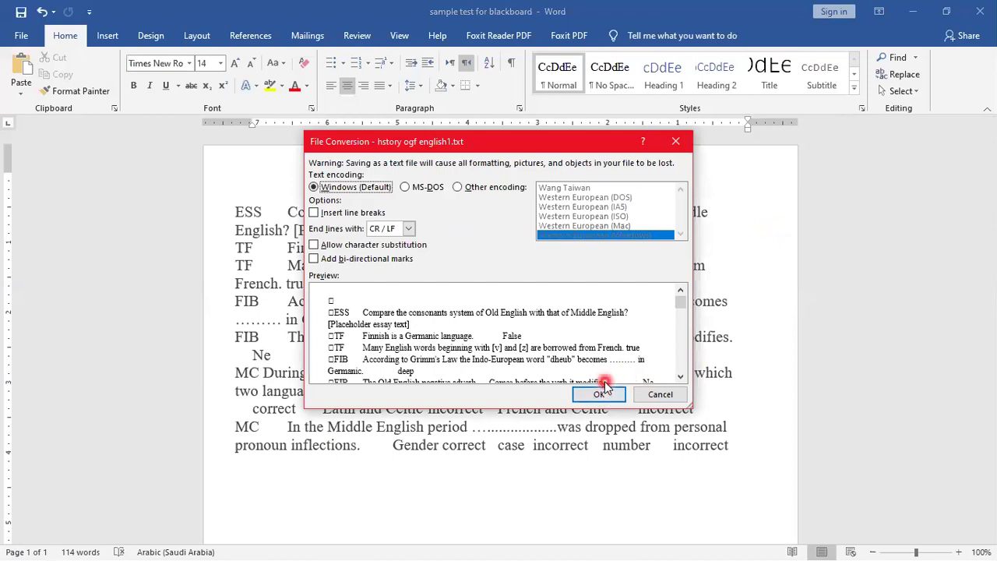
pyautogui.click(653, 391)
pyautogui.click(546, 382)
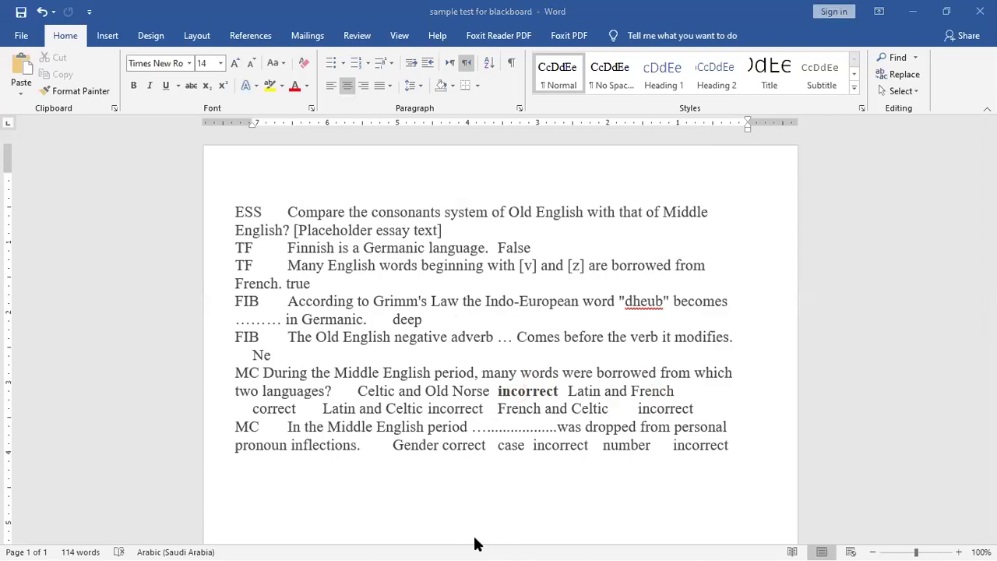
# Step: Switch to the Blackboard course in the browser and open Tests within the course tool Tests, Surveys, and Pools
pyautogui.click(918, 11)
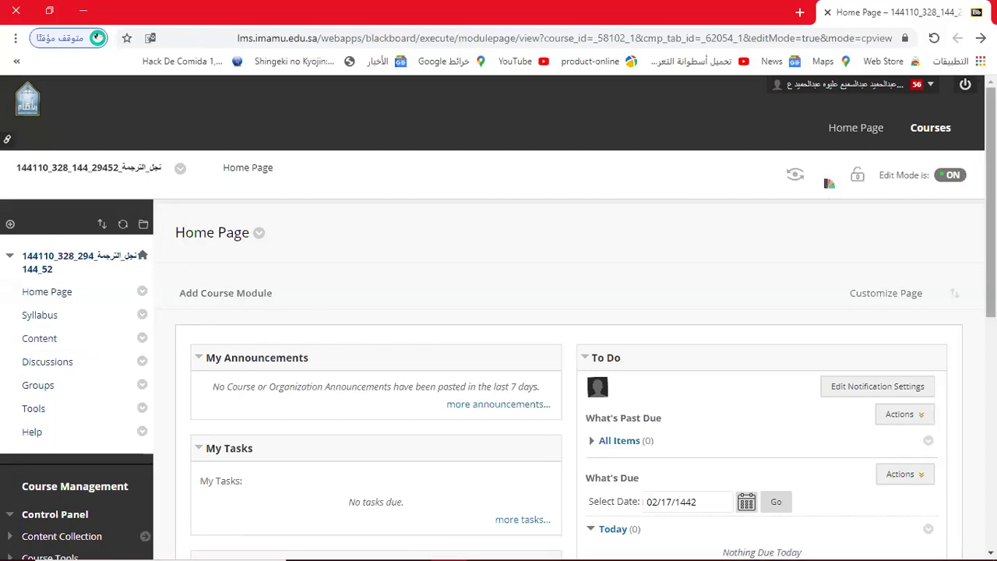
pyautogui.scroll(-1, 990, 233)
pyautogui.scroll(-1, 499, 311)
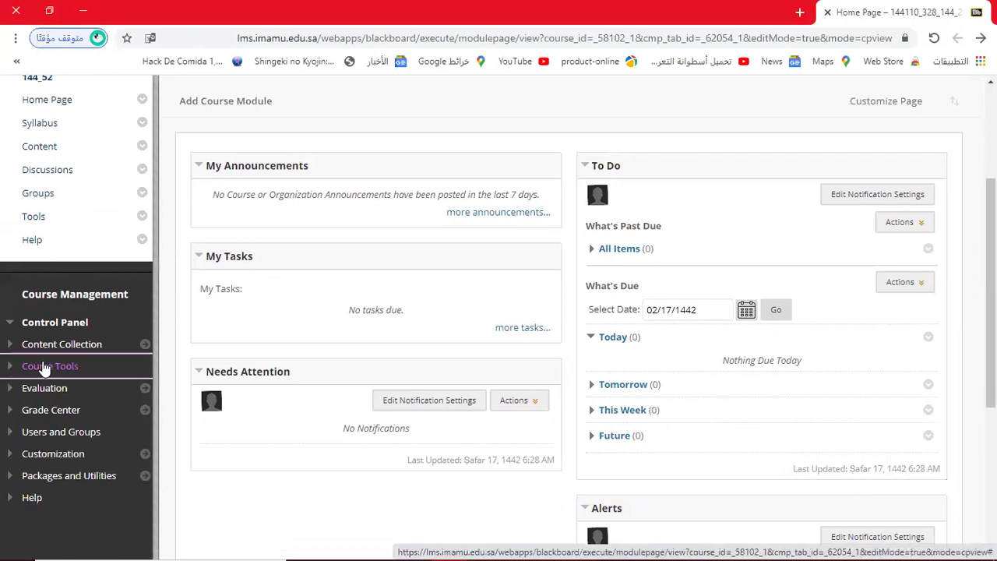
pyautogui.click(44, 368)
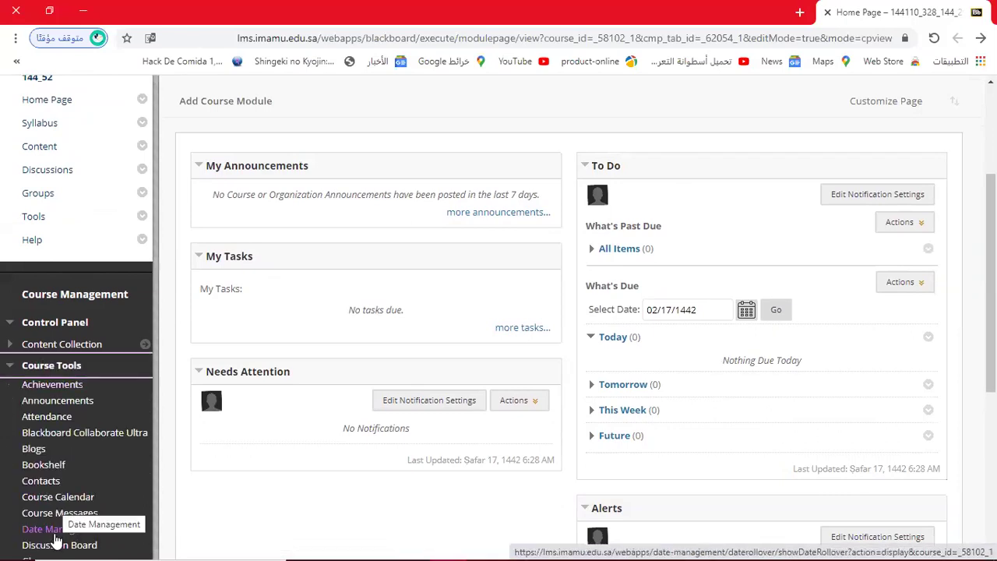
pyautogui.scroll(-2, 52, 536)
pyautogui.scroll(-2, 56, 542)
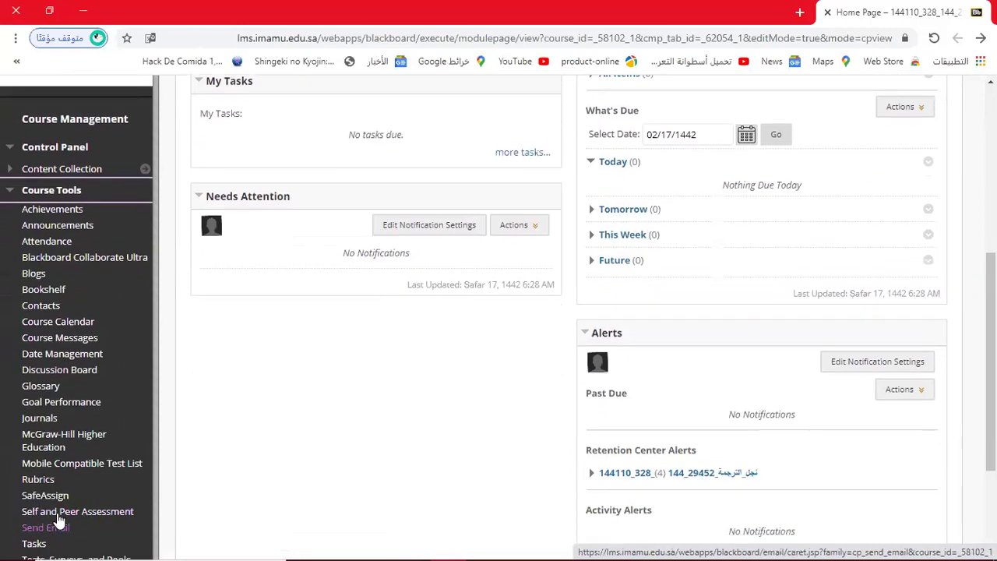
pyautogui.scroll(-2, 58, 536)
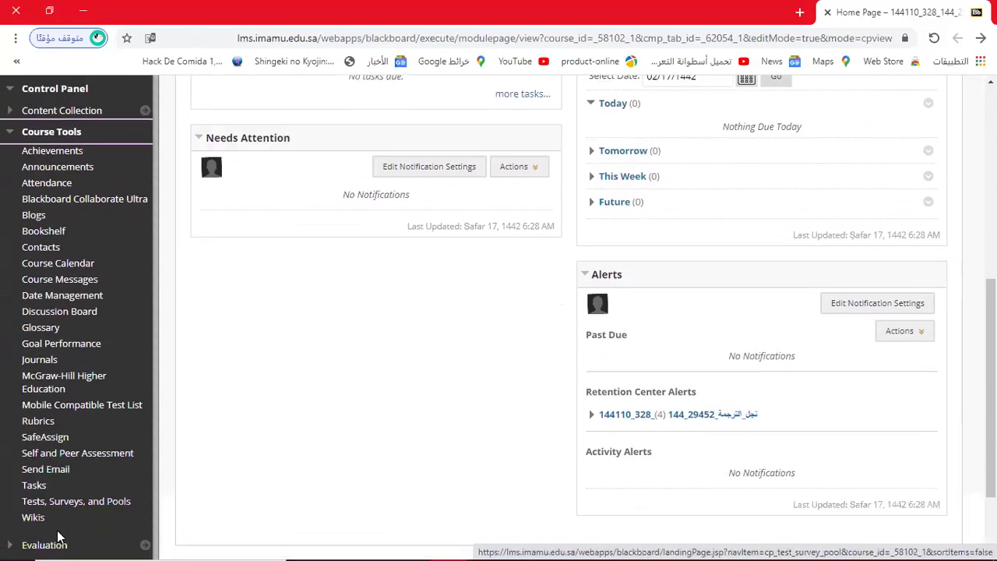
pyautogui.click(56, 502)
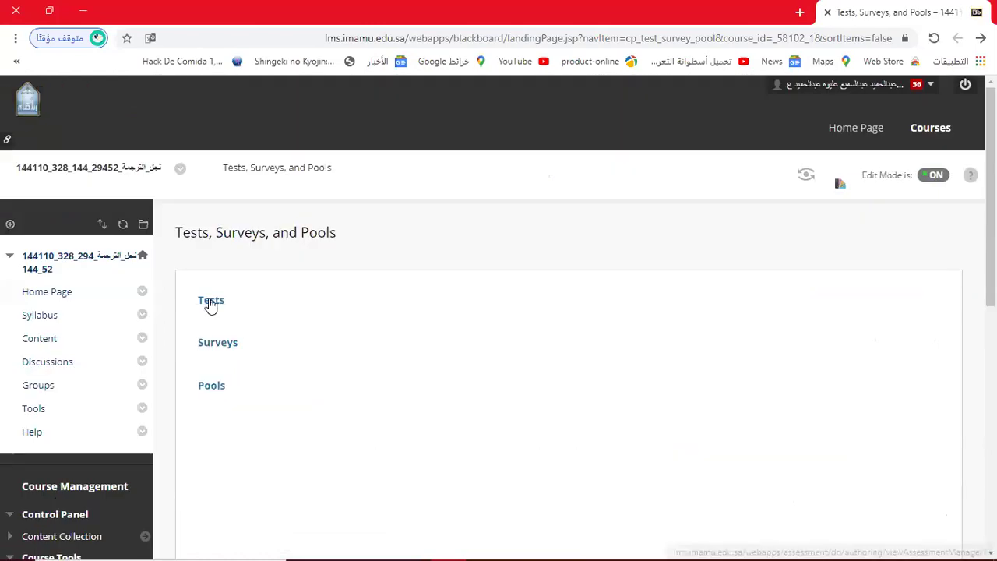
pyautogui.click(210, 303)
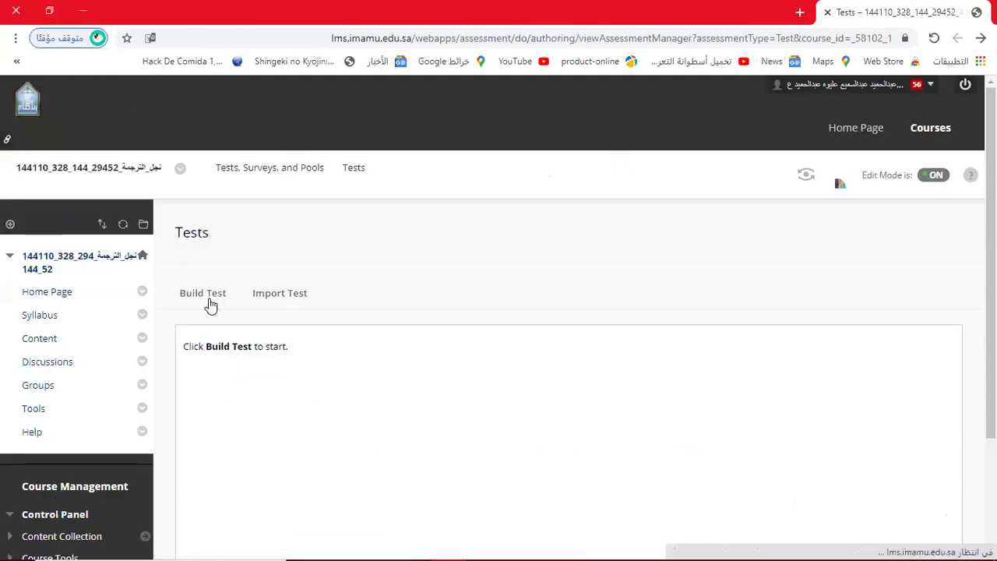
# Step: Build a new test named "history of English" and submit its test information
pyautogui.click(200, 298)
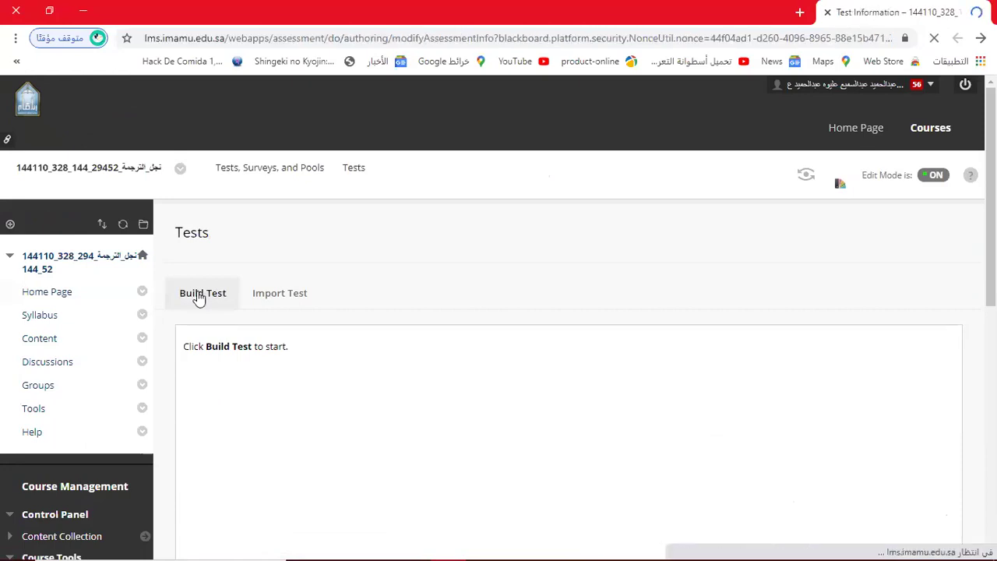
pyautogui.click(385, 372)
pyautogui.write('h')
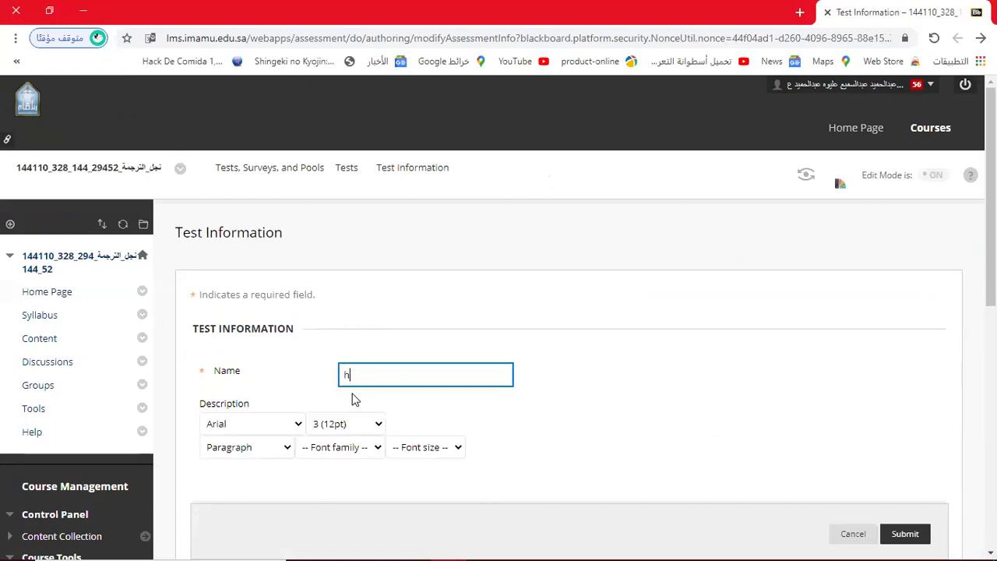
pyautogui.write('istory of ')
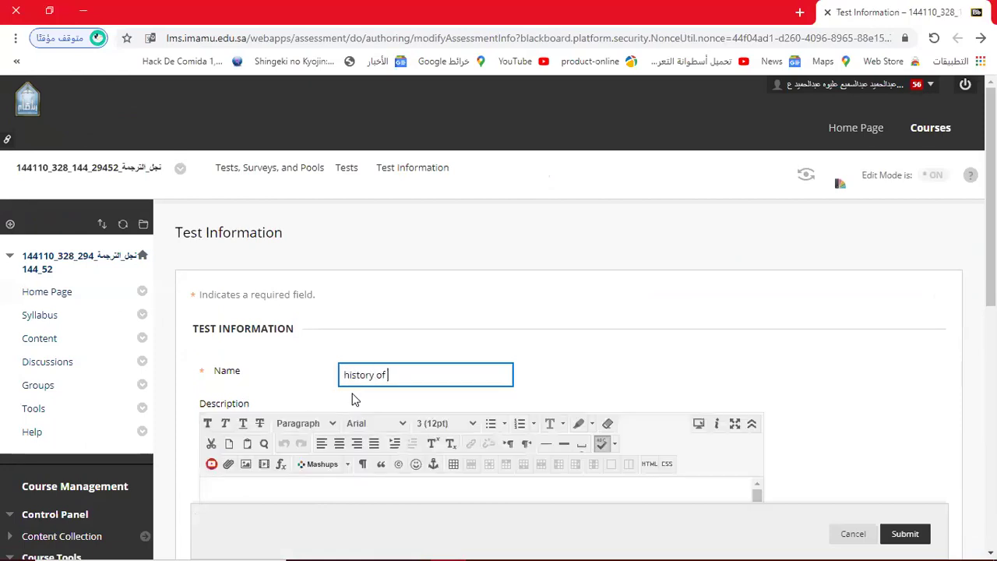
pyautogui.write('English')
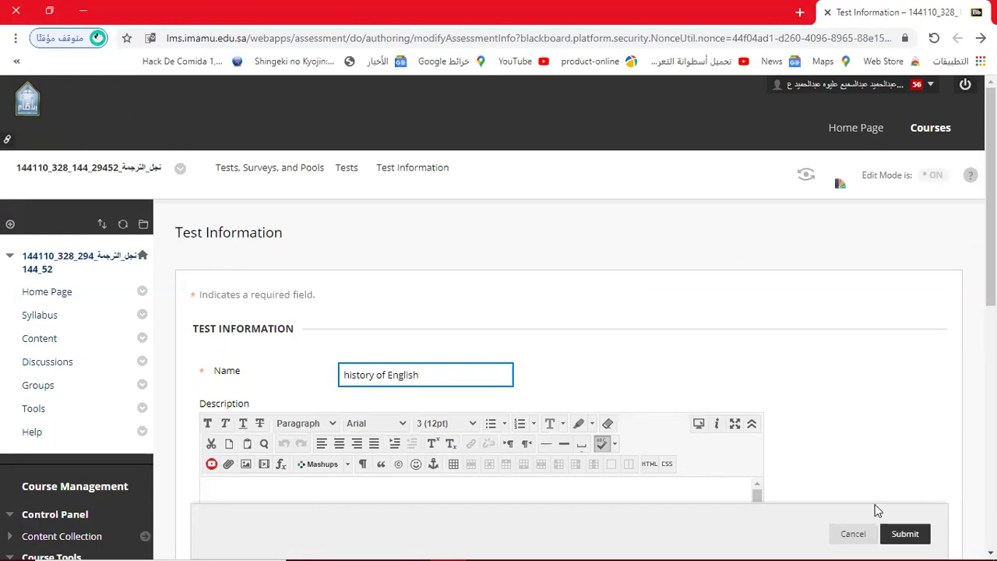
pyautogui.click(905, 536)
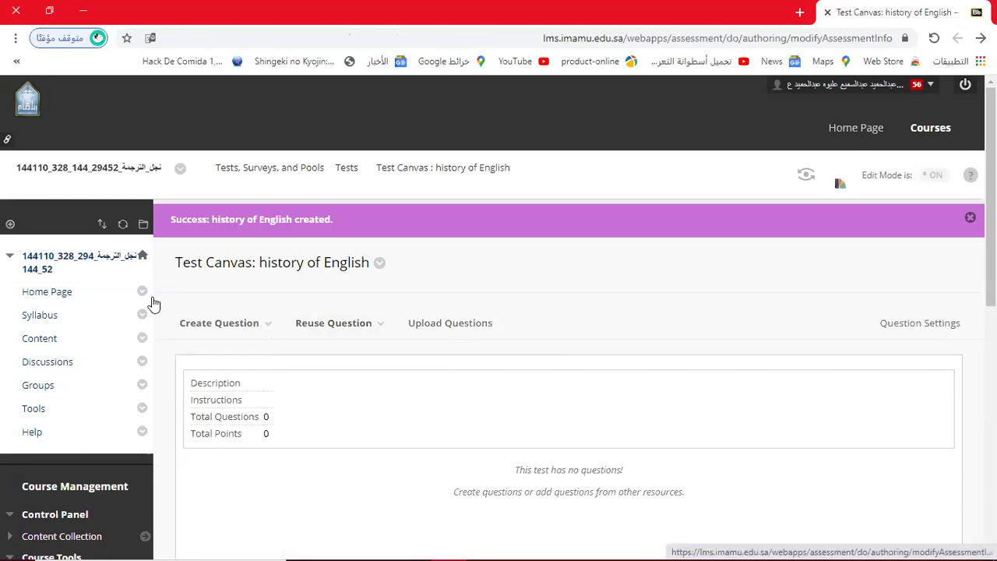
# Step: Upload the questions file history of English.txt into the new test and acknowledge the upload receipt
pyautogui.click(273, 327)
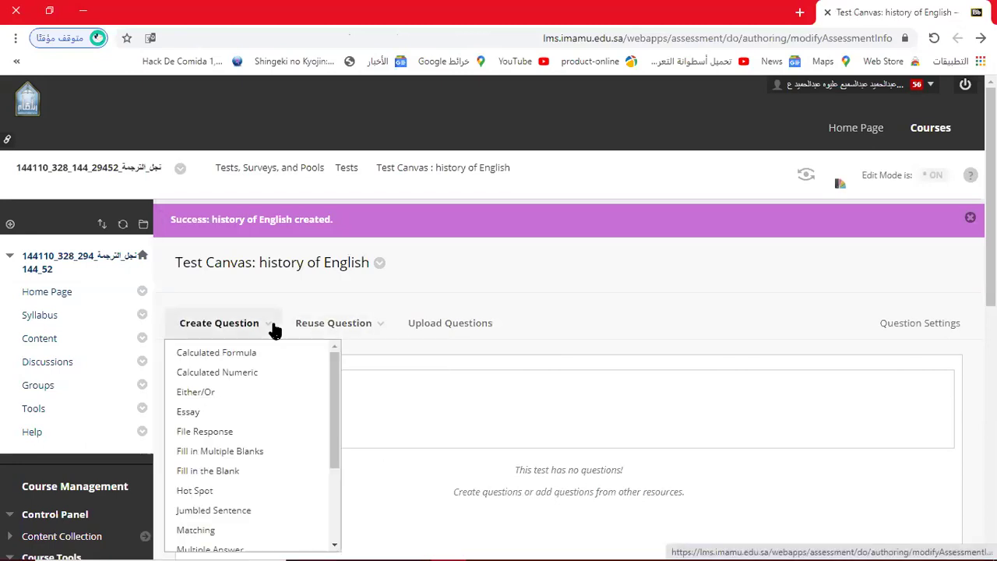
pyautogui.click(486, 327)
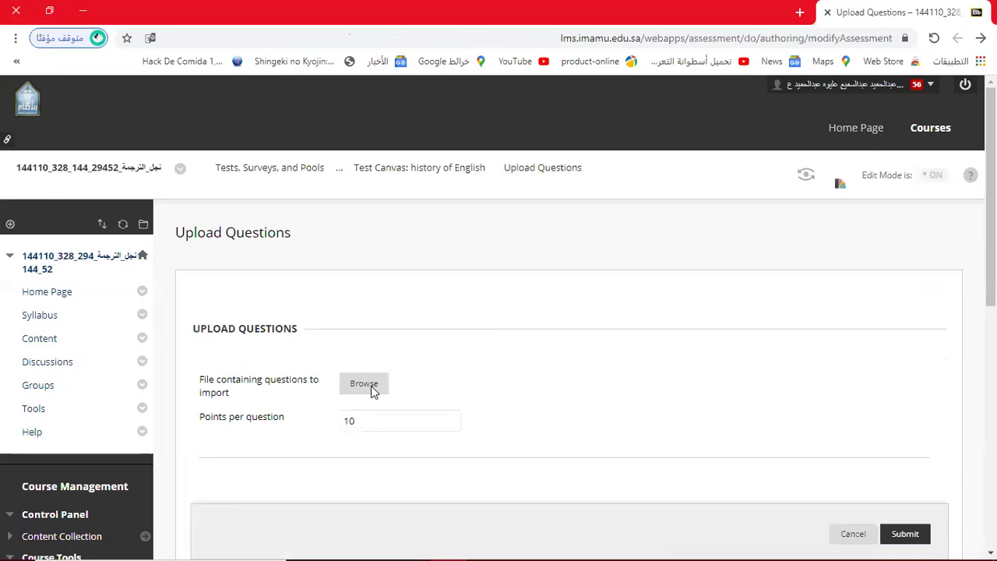
pyautogui.click(371, 386)
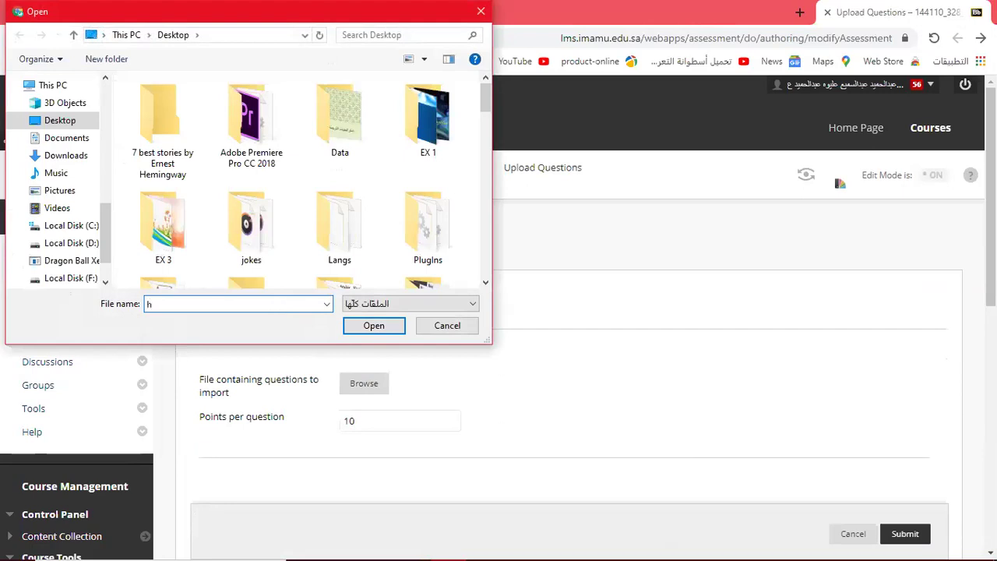
pyautogui.click(206, 366)
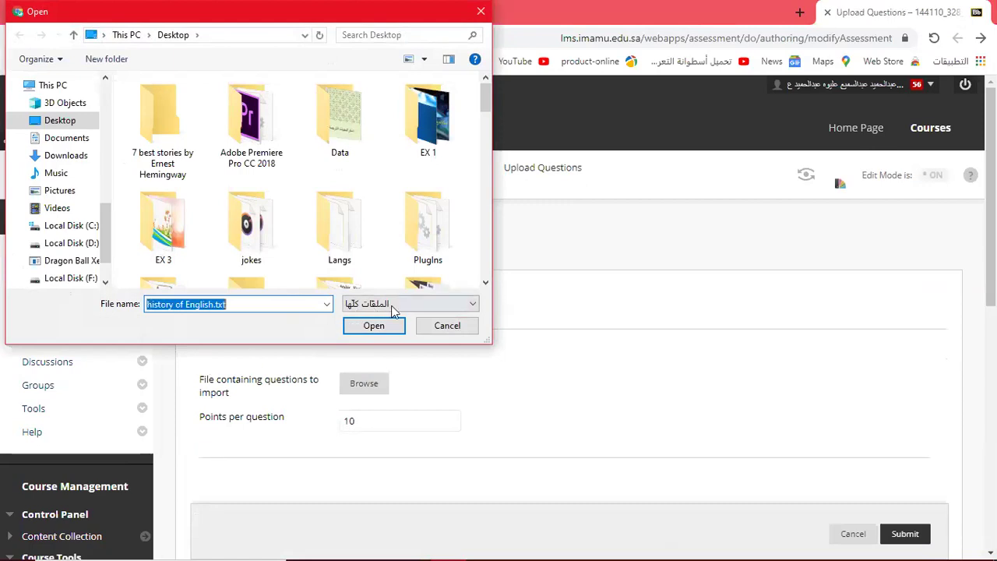
pyautogui.press('Return')
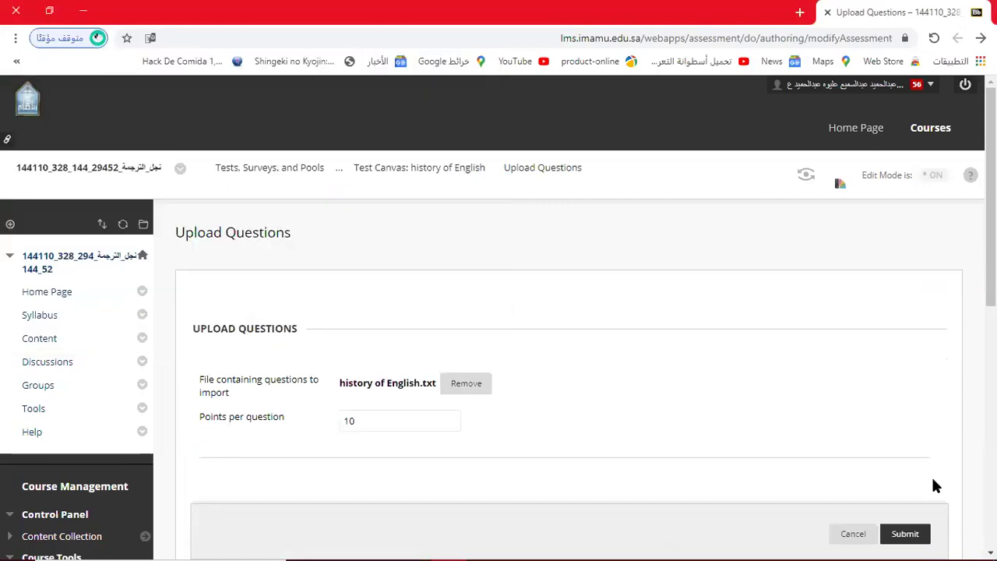
pyautogui.click(906, 535)
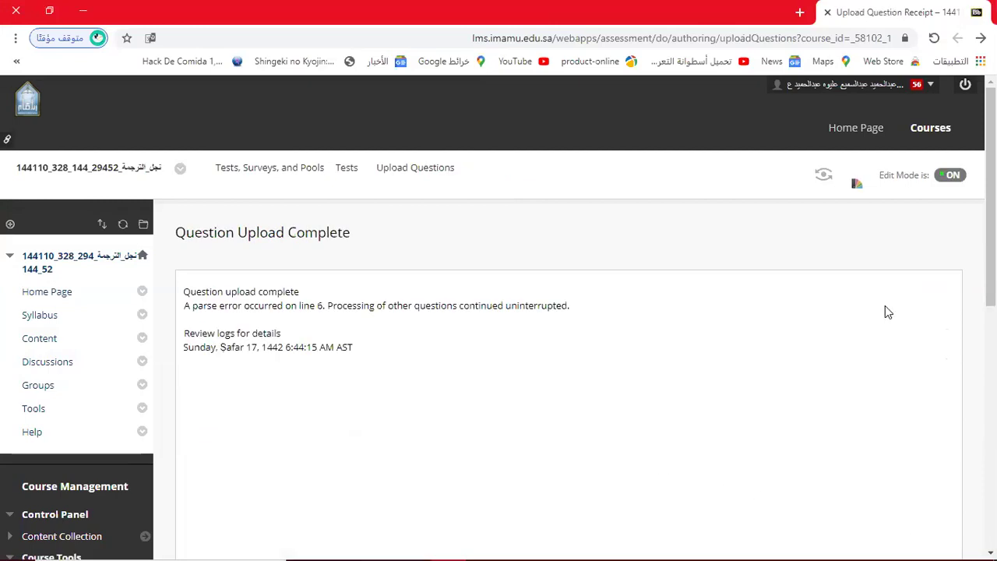
pyautogui.scroll(-3, 569, 311)
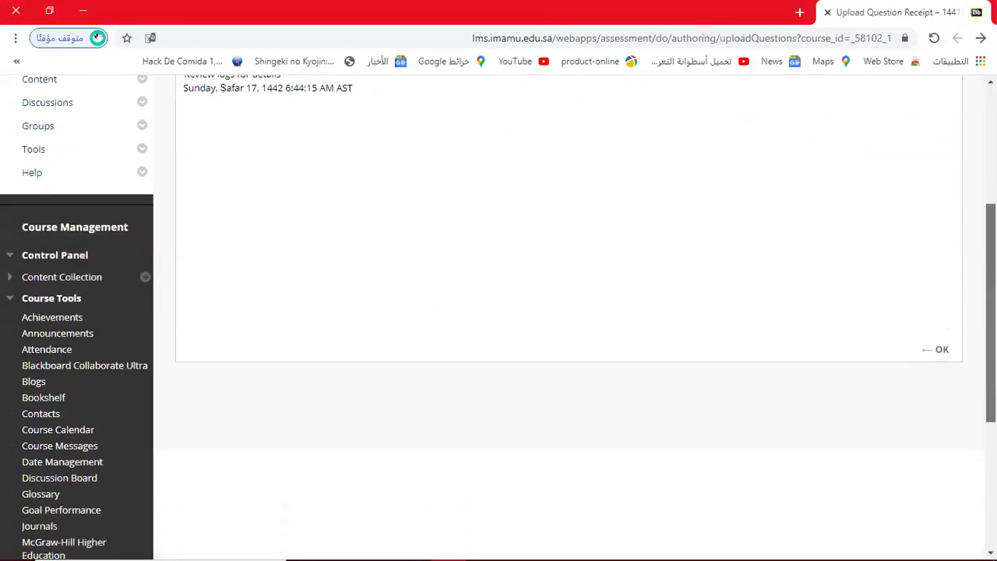
pyautogui.click(943, 349)
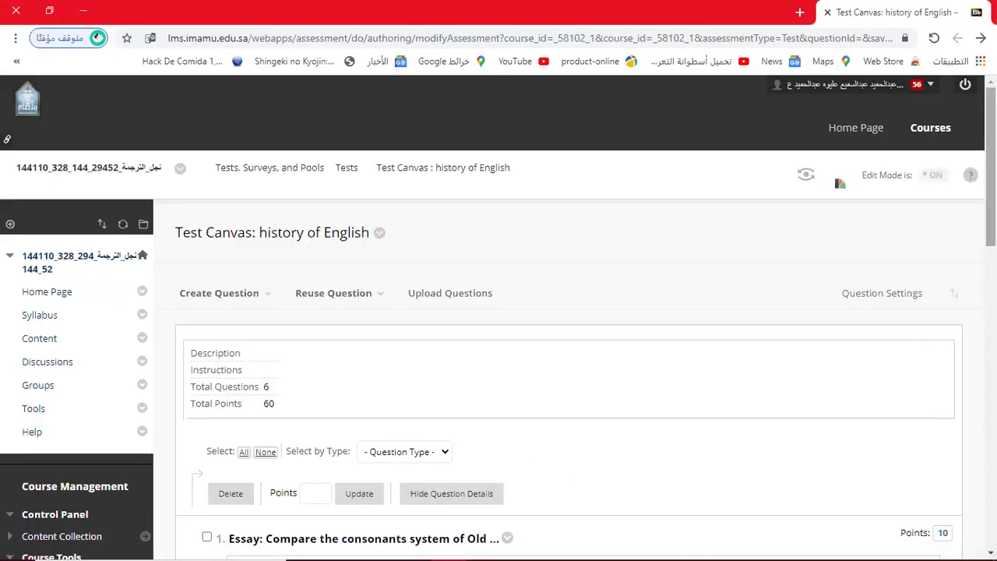
# Step: Review the uploaded questions and their answers in the test canvas and return to the list of tests
pyautogui.scroll(-2, 349, 235)
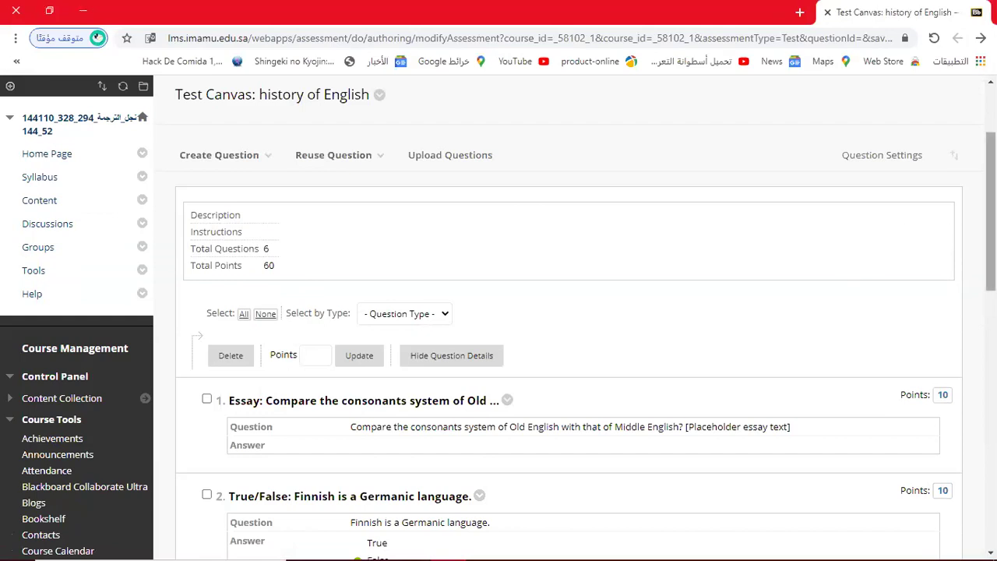
pyautogui.scroll(-4, 548, 226)
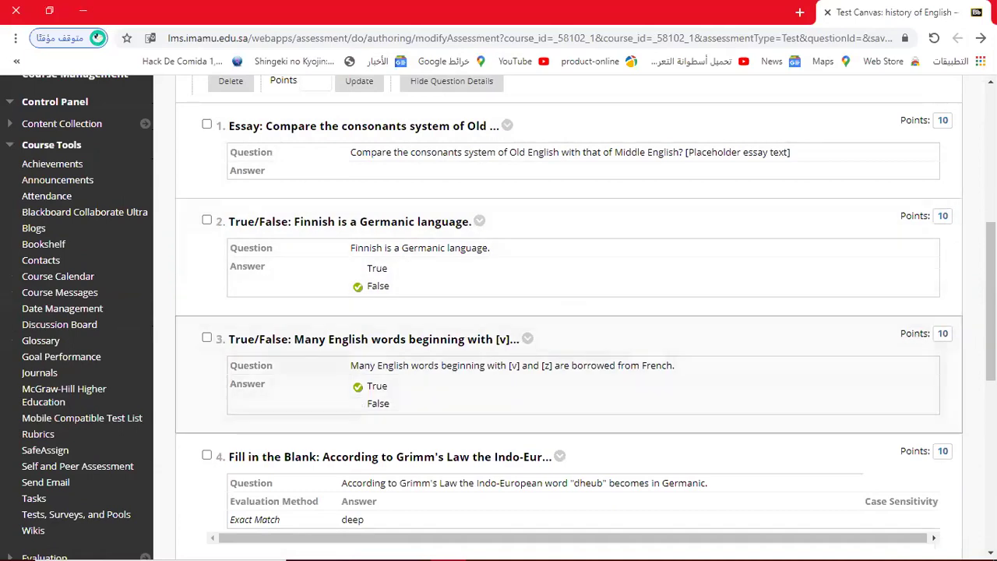
pyautogui.scroll(-2, 926, 336)
pyautogui.scroll(-4, 973, 423)
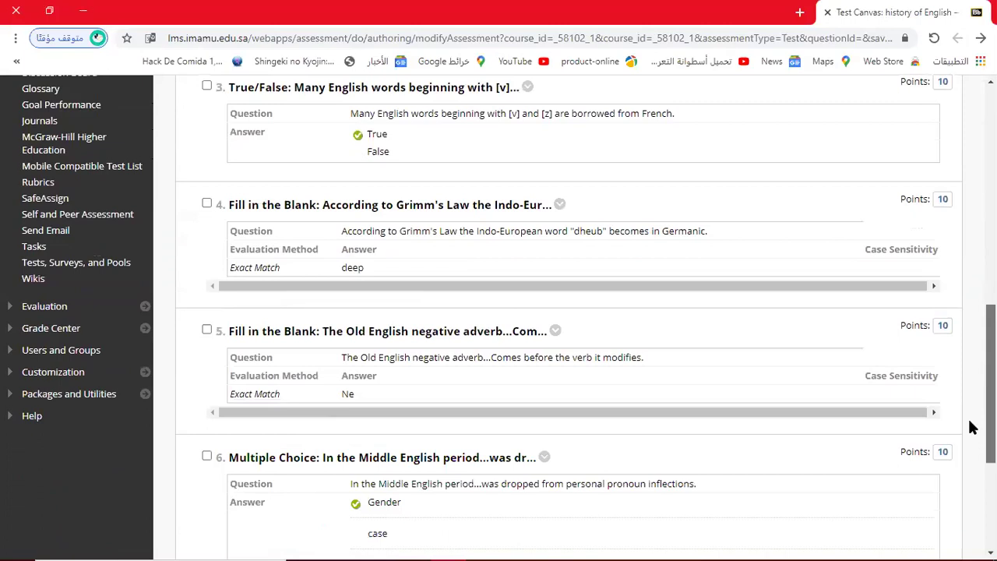
pyautogui.click(944, 516)
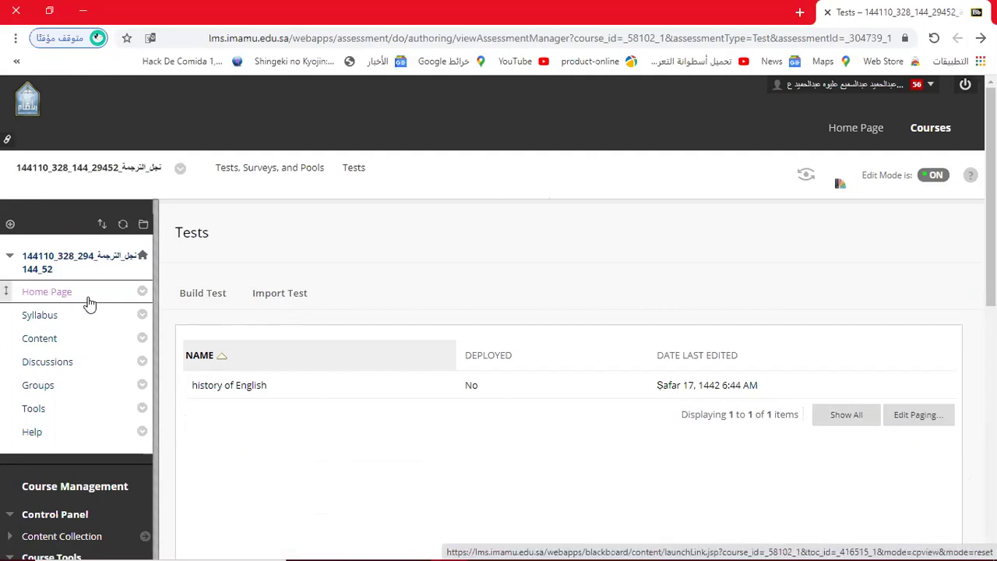
# Step: Add the existing history of English test to the course's Content area as a test assessment
pyautogui.click(41, 342)
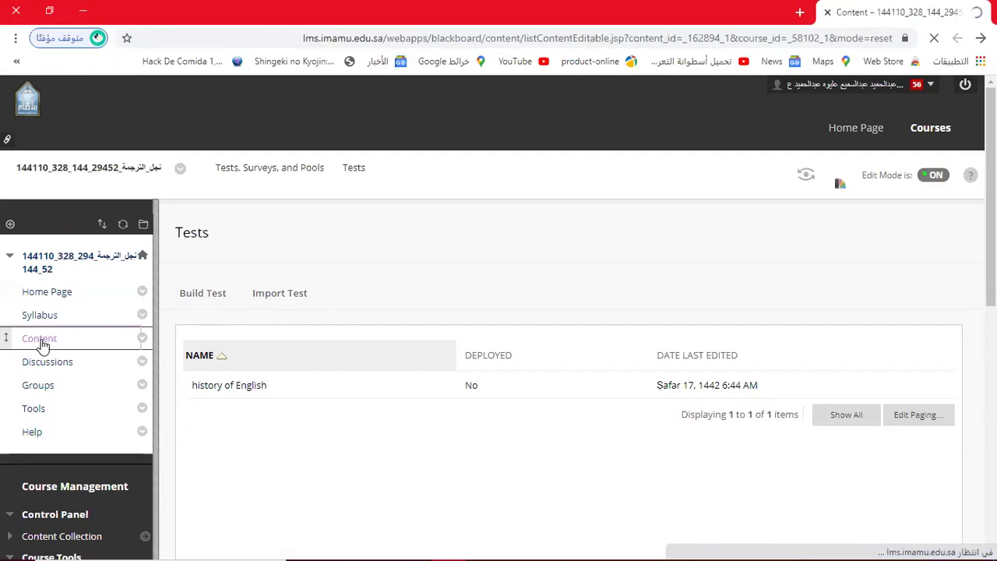
pyautogui.click(336, 293)
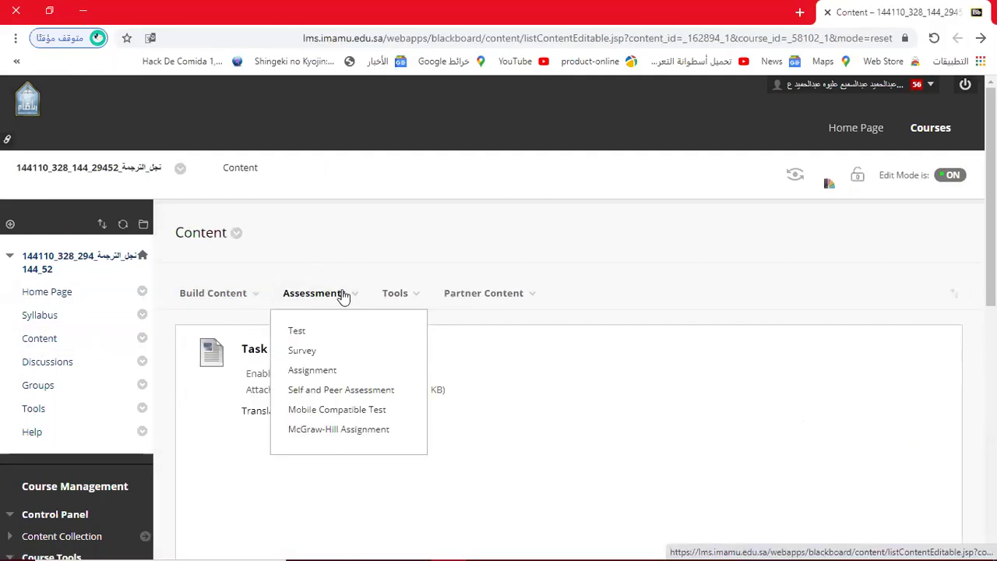
pyautogui.click(304, 334)
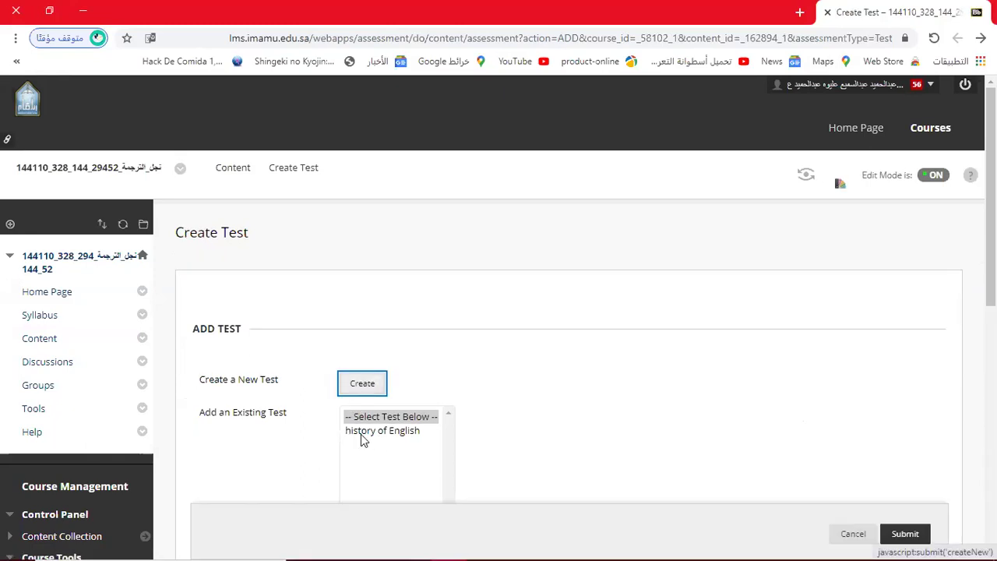
pyautogui.click(361, 431)
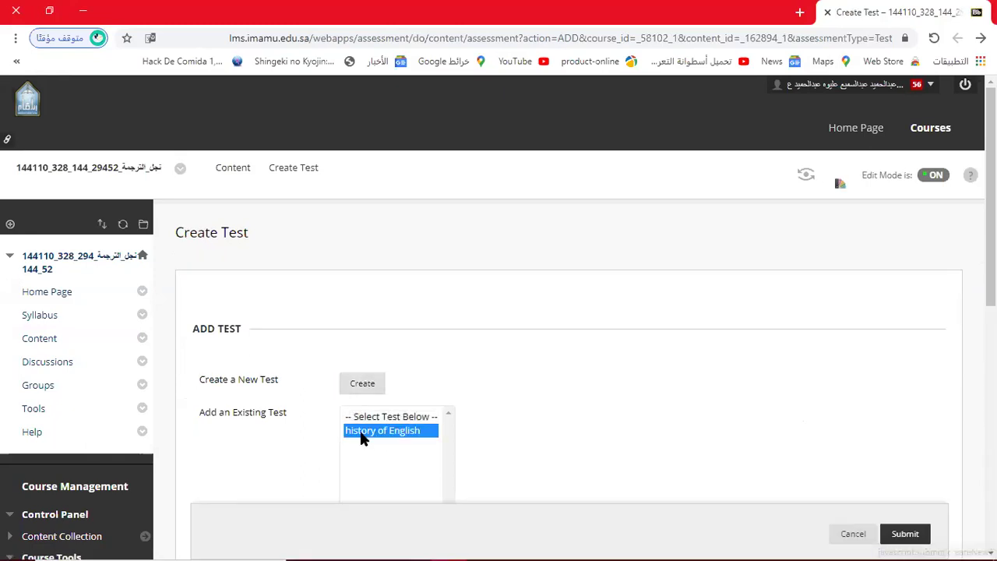
pyautogui.click(905, 534)
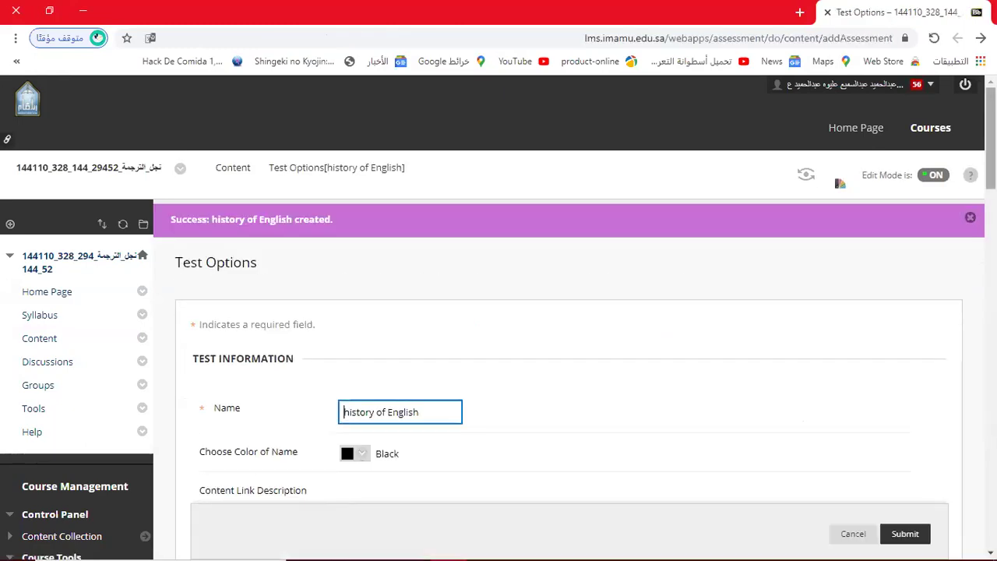
# Step: Review the description, availability, attempts and timer options of the history of English test and submit them as they are
pyautogui.scroll(-3, 498, 312)
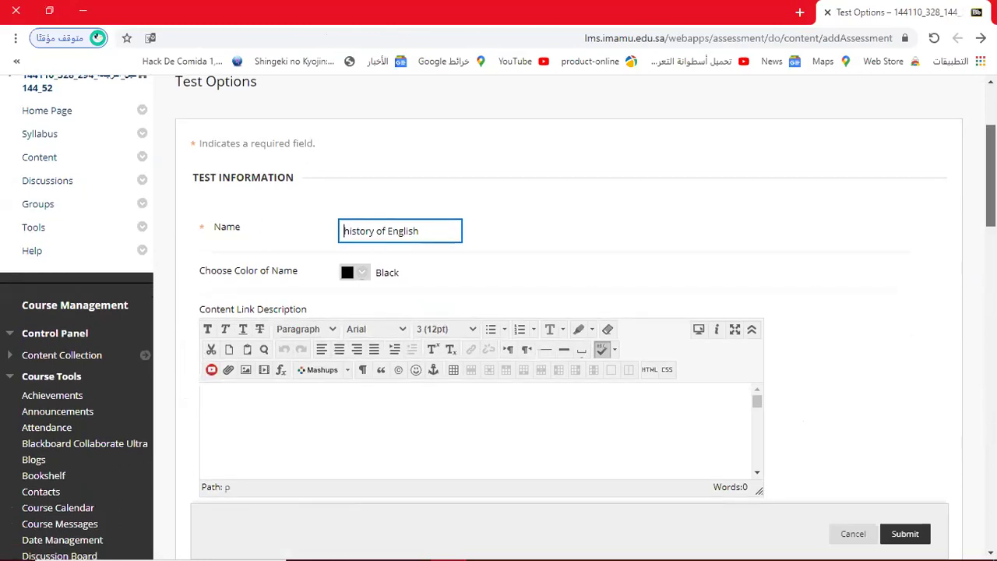
pyautogui.scroll(-10, 498, 311)
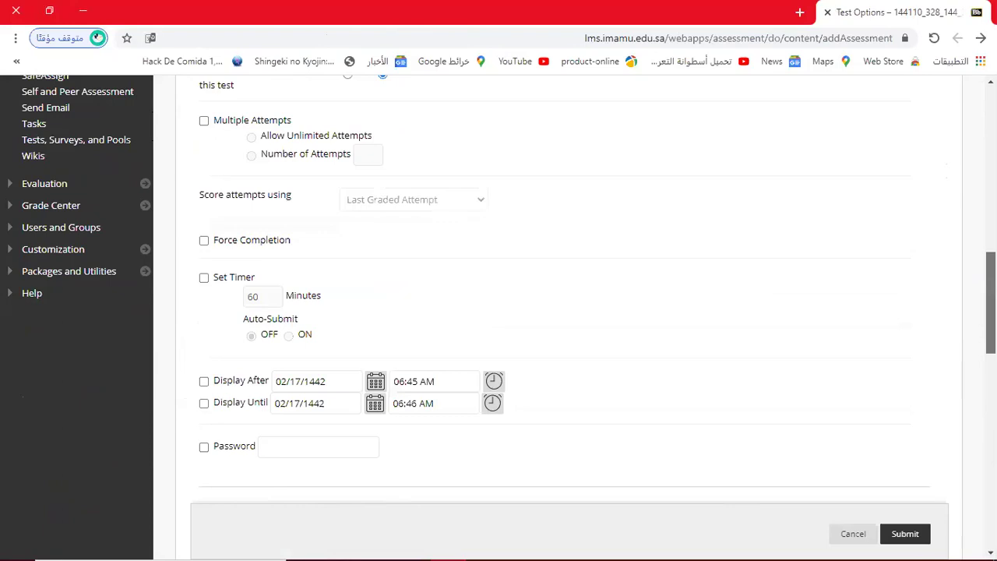
pyautogui.scroll(-5, 968, 409)
pyautogui.scroll(-2, 968, 413)
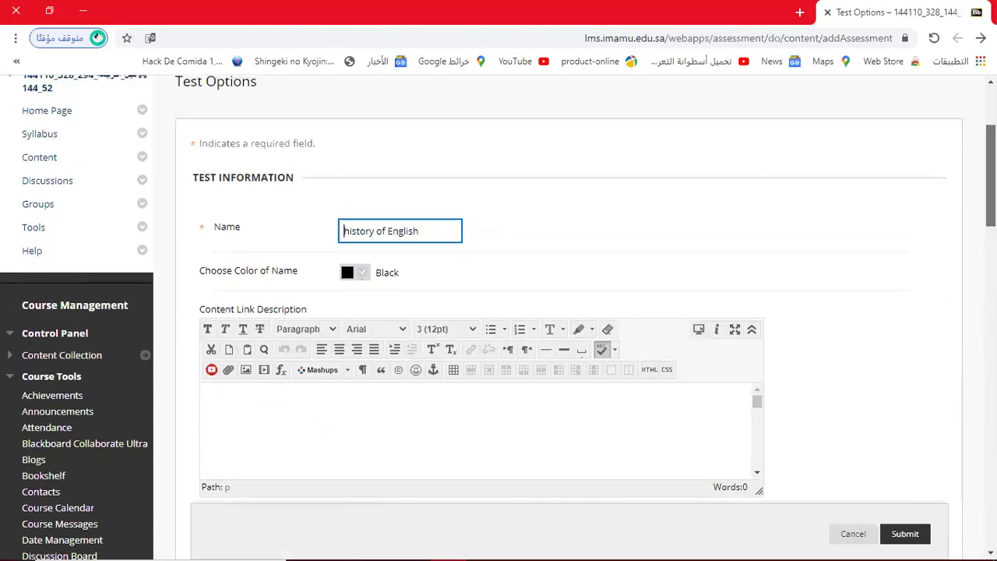
pyautogui.scroll(-5, 499, 312)
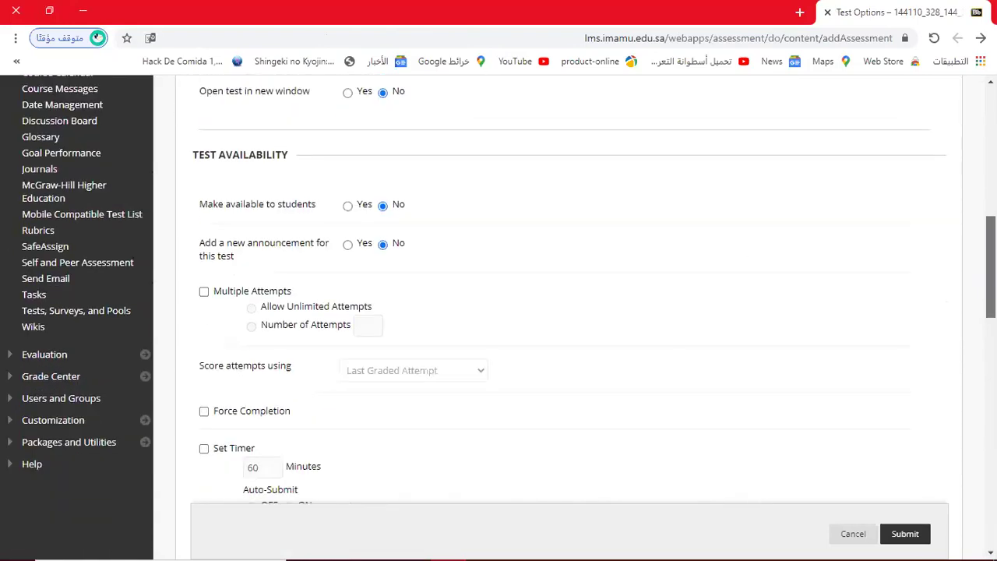
pyautogui.click(904, 545)
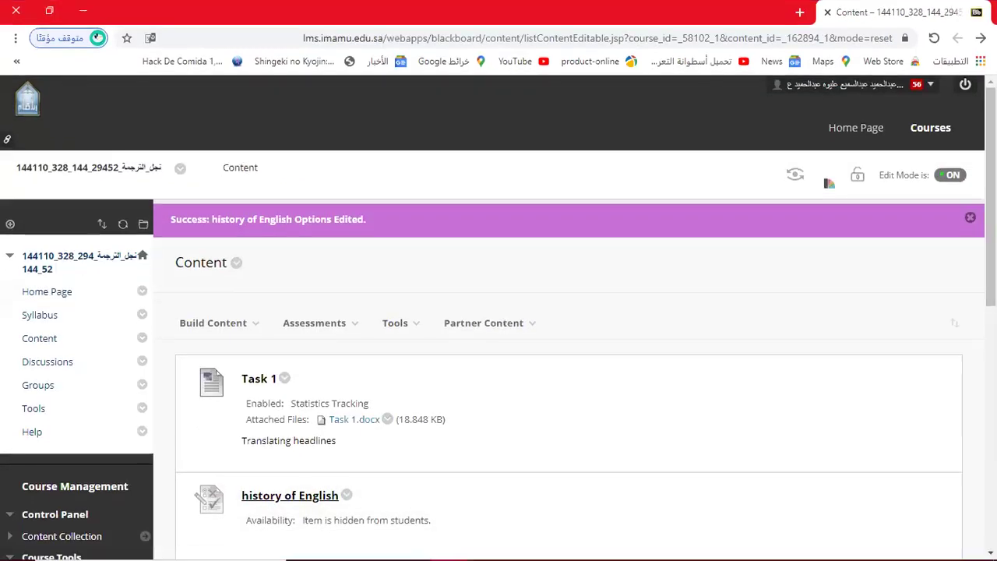
# Step: Open the history of English test in the course content for editing and look over its questions
pyautogui.scroll(-4, 724, 176)
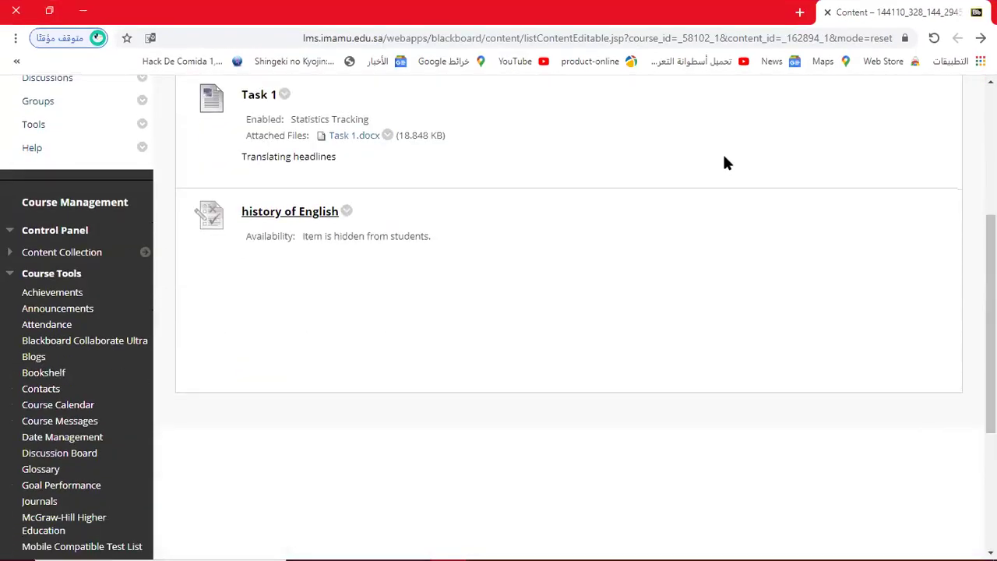
pyautogui.click(347, 211)
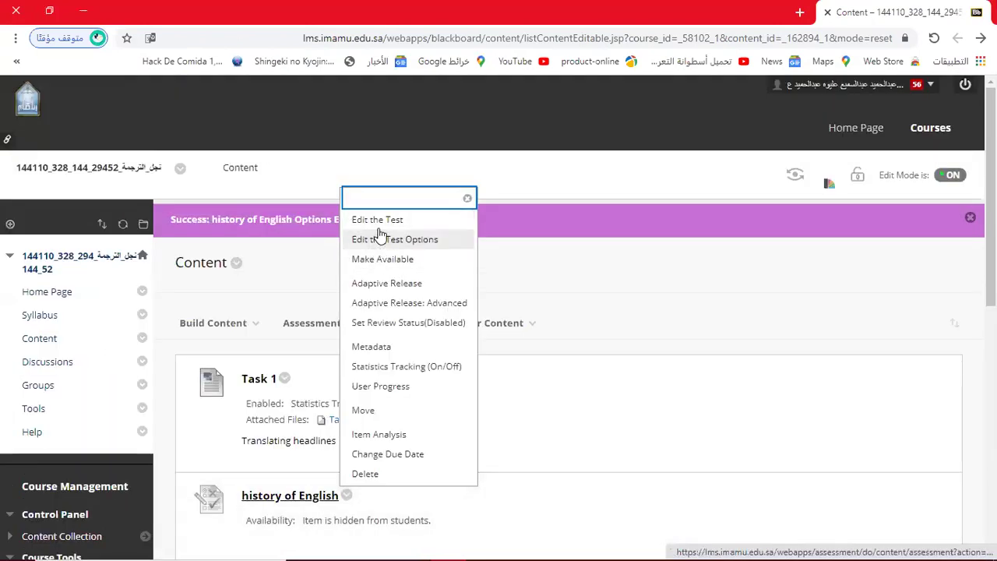
pyautogui.click(380, 221)
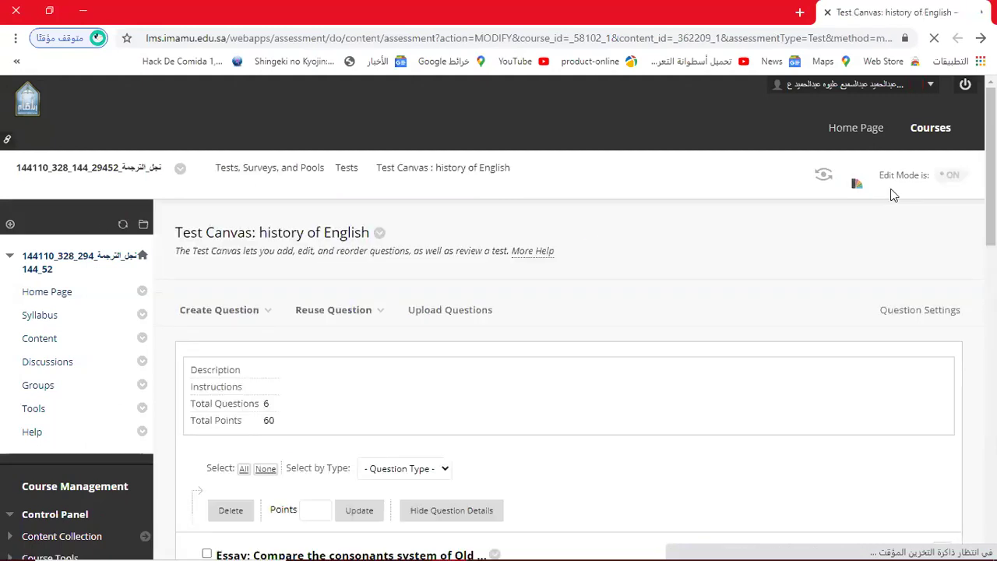
pyautogui.scroll(-4, 569, 312)
pyautogui.scroll(-1, 569, 312)
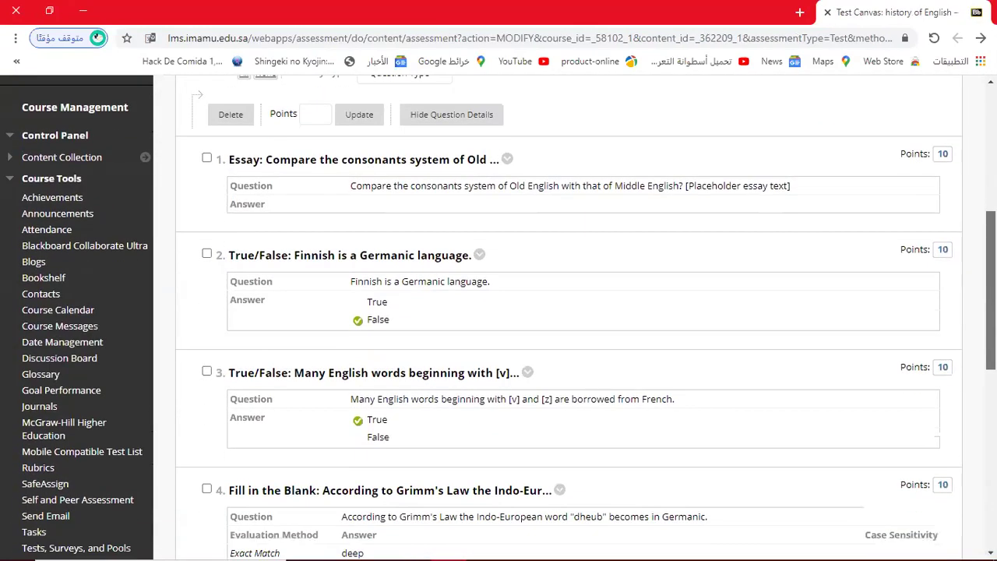
pyautogui.scroll(2, 569, 312)
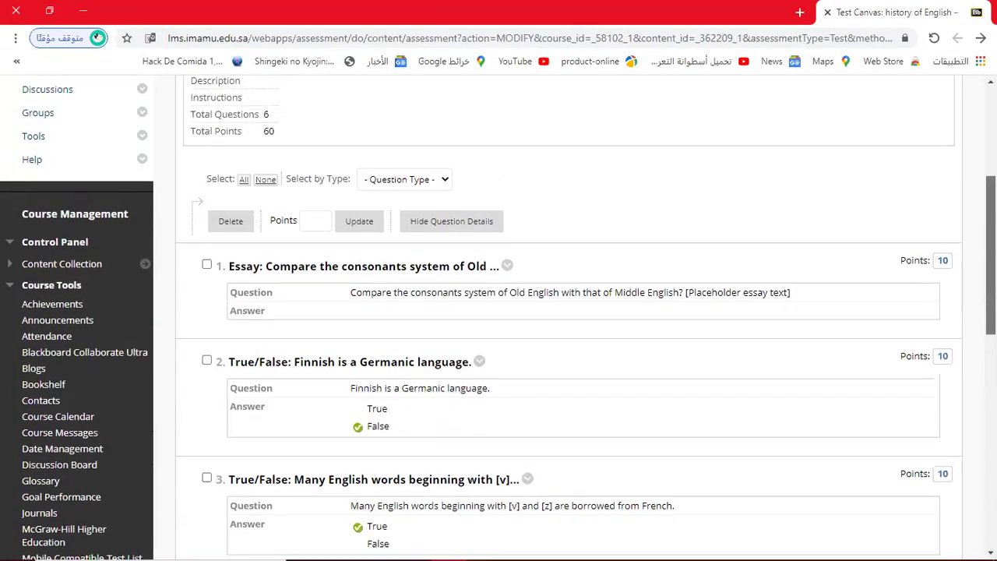
pyautogui.scroll(1, 941, 283)
# Step: Try to update the question points to 2 in bulk with no questions selected
pyautogui.click(942, 277)
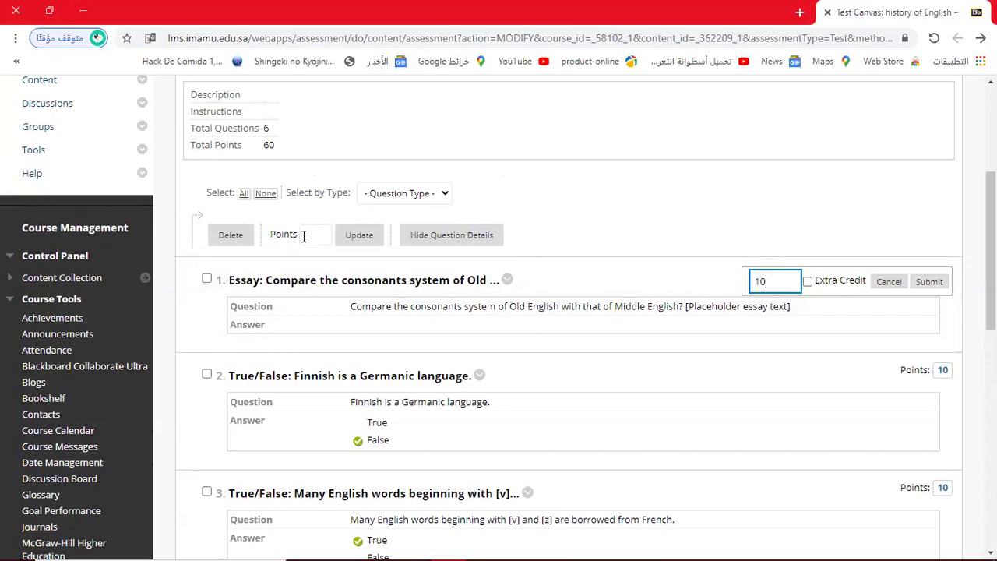
pyautogui.press('Escape')
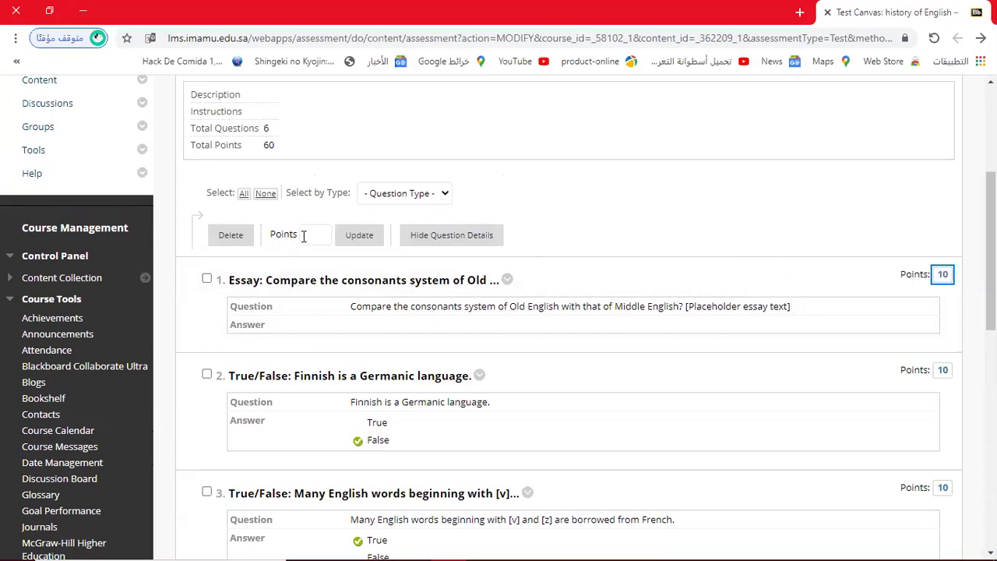
pyautogui.click(305, 236)
pyautogui.write('2')
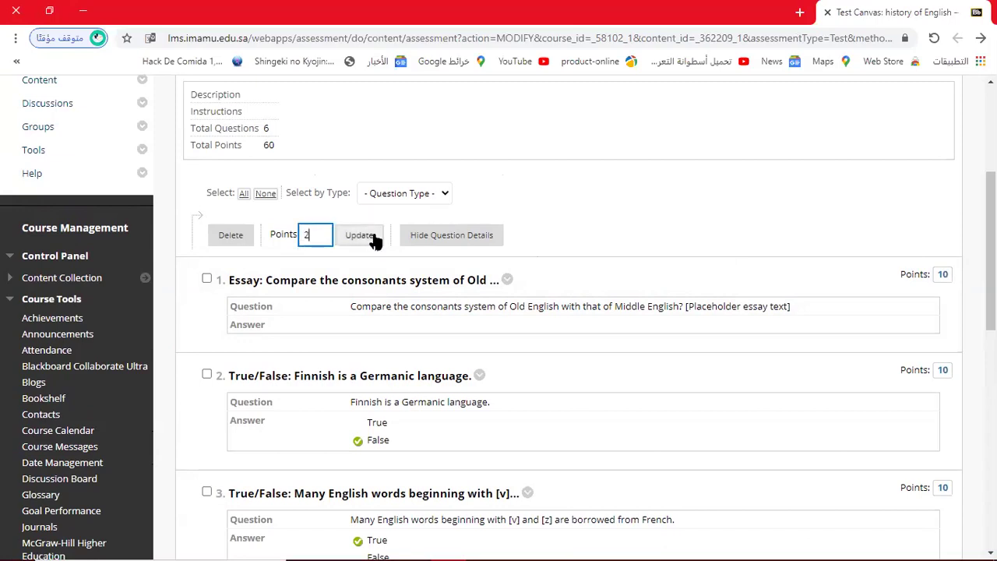
pyautogui.click(372, 238)
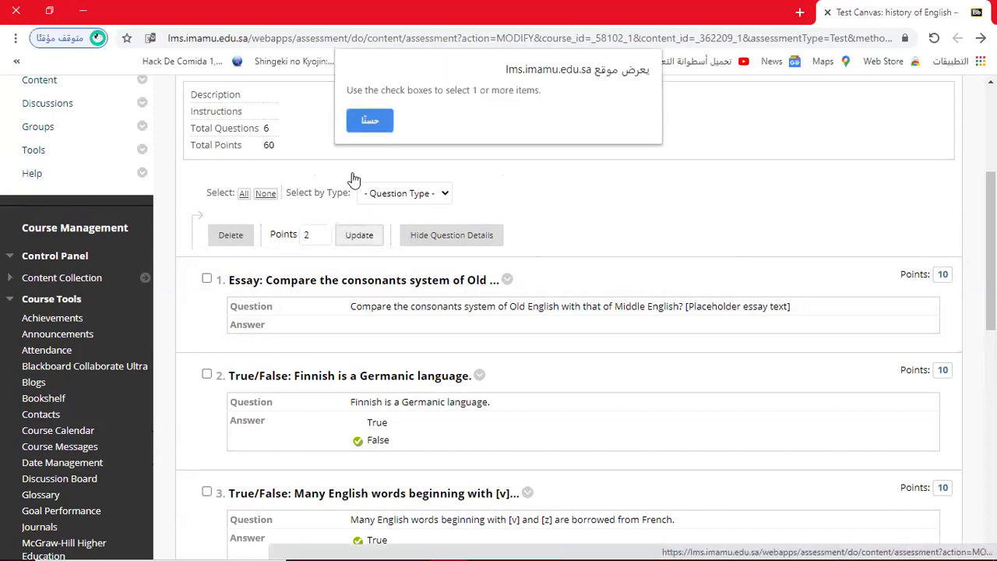
pyautogui.click(362, 123)
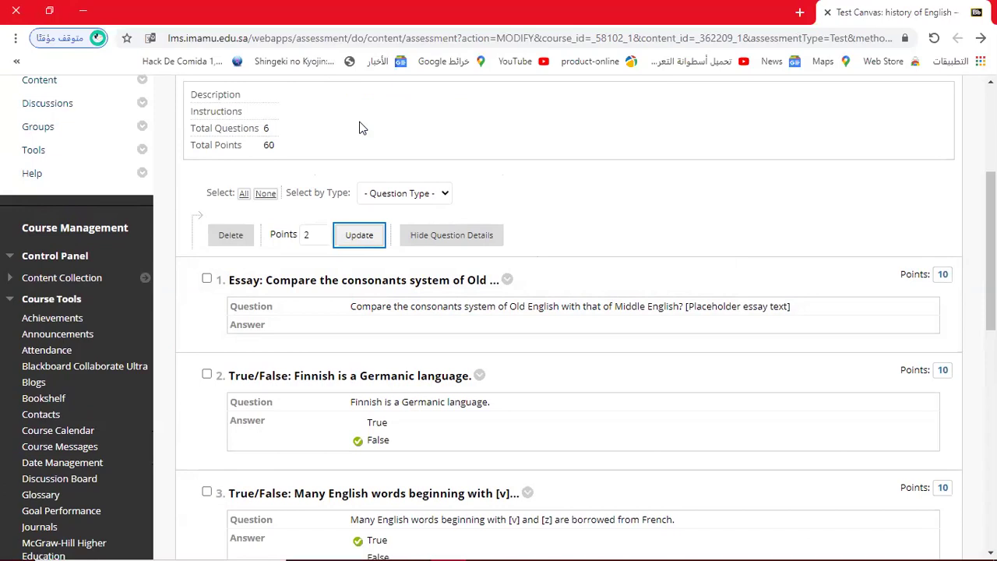
pyautogui.click(360, 233)
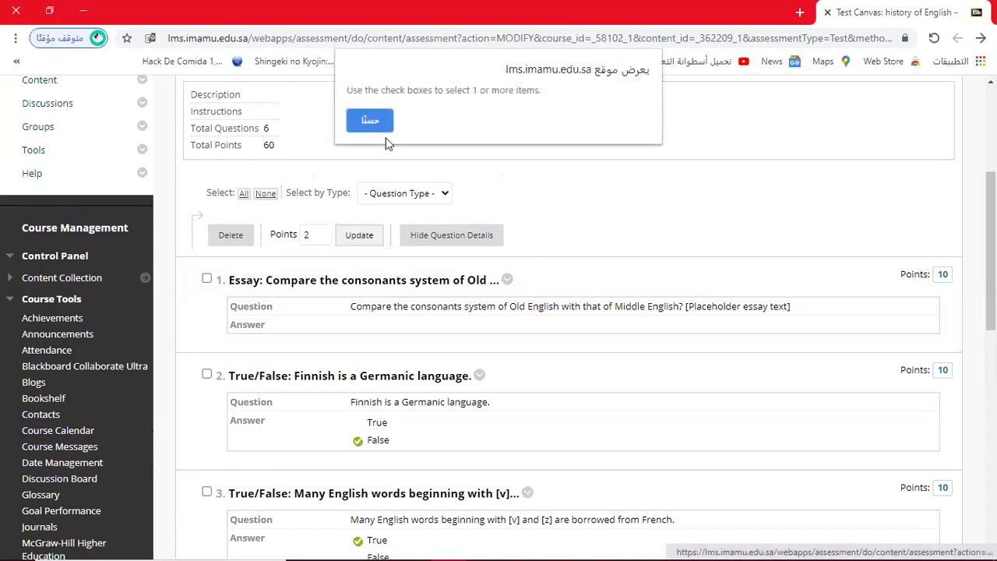
pyautogui.click(372, 119)
# Step: Set the points of the first question, the essay on Old English consonants, to 2
pyautogui.scroll(-5, 499, 312)
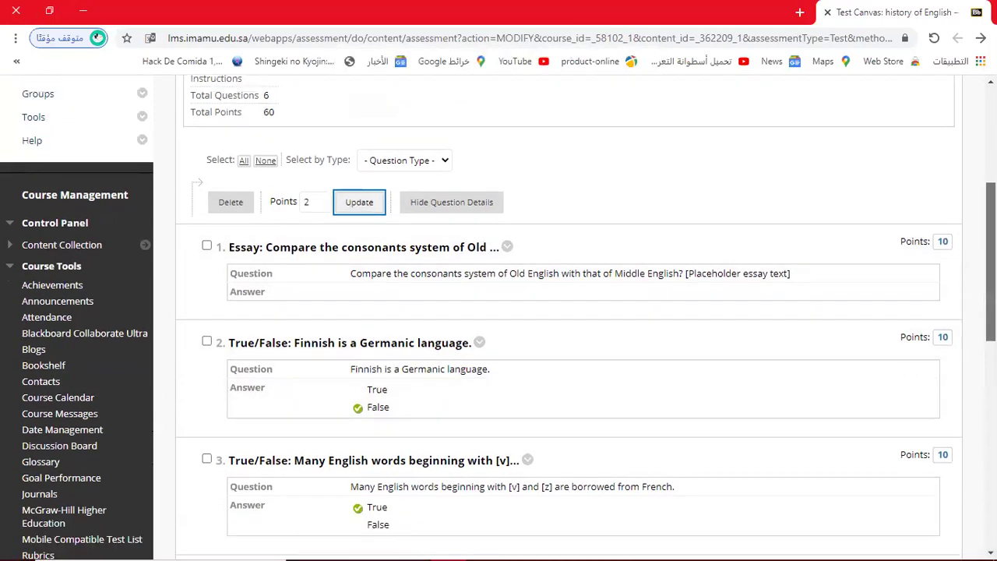
pyautogui.scroll(-2, 499, 312)
pyautogui.scroll(6, 499, 312)
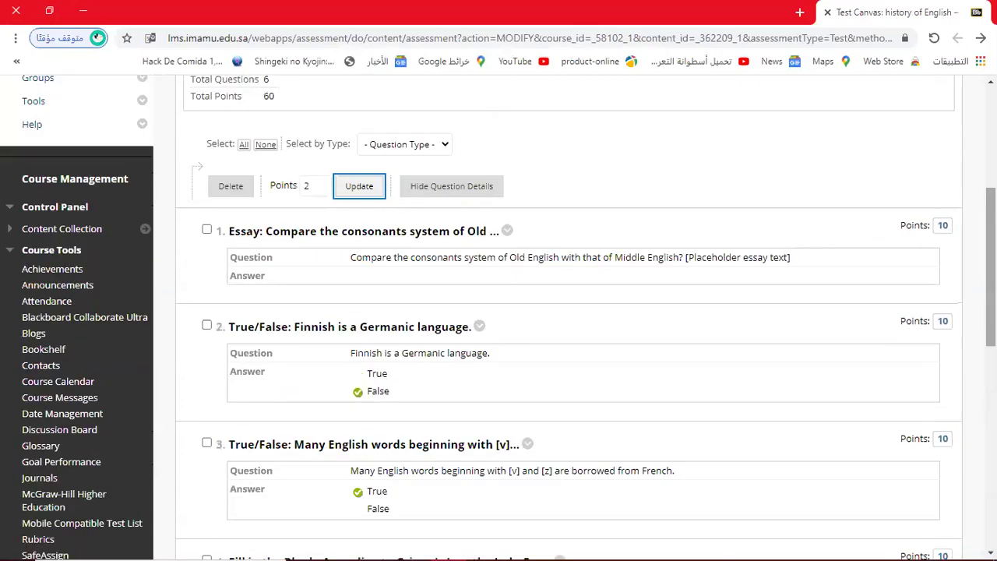
pyautogui.click(942, 232)
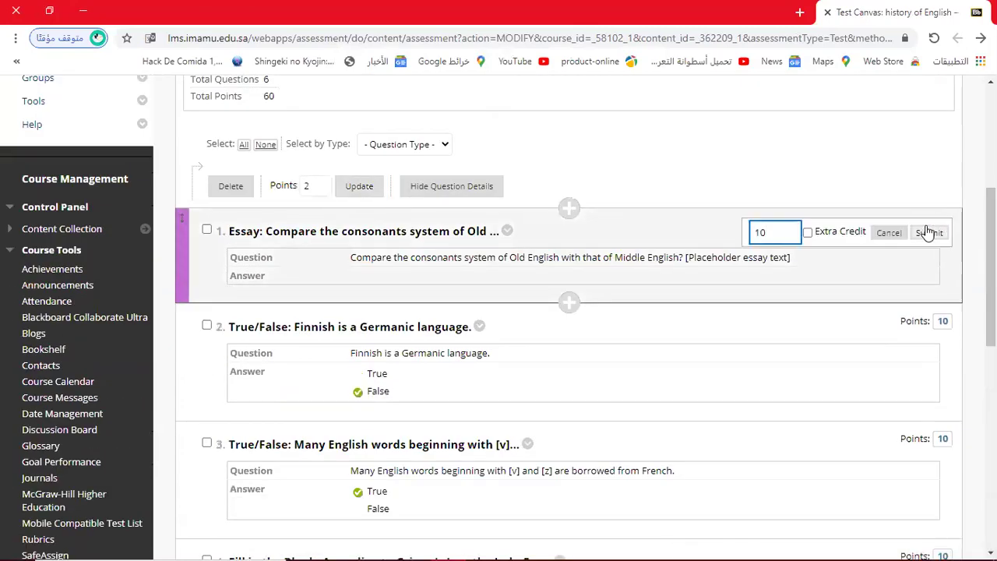
pyautogui.click(772, 235)
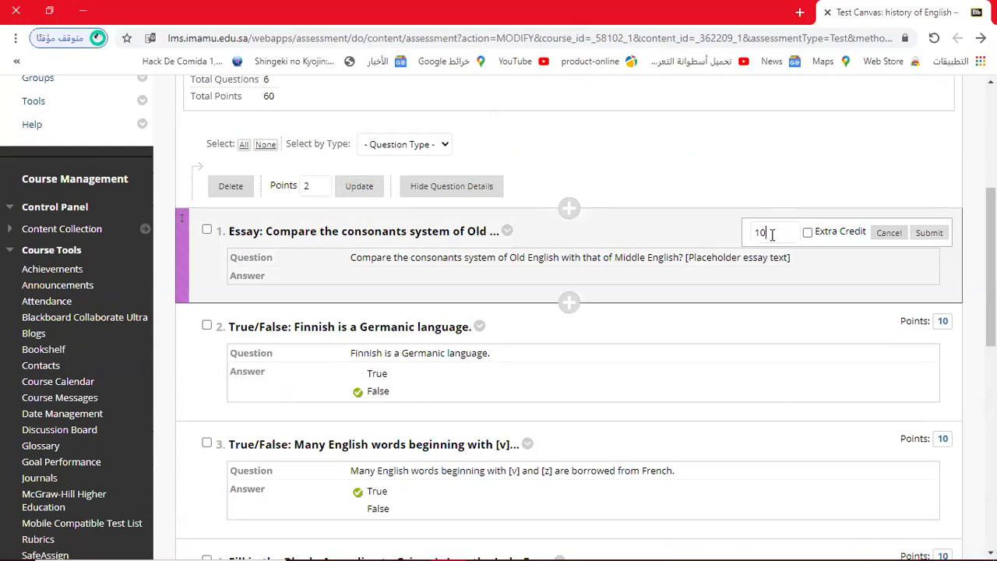
pyautogui.write('2')
pyautogui.click(929, 232)
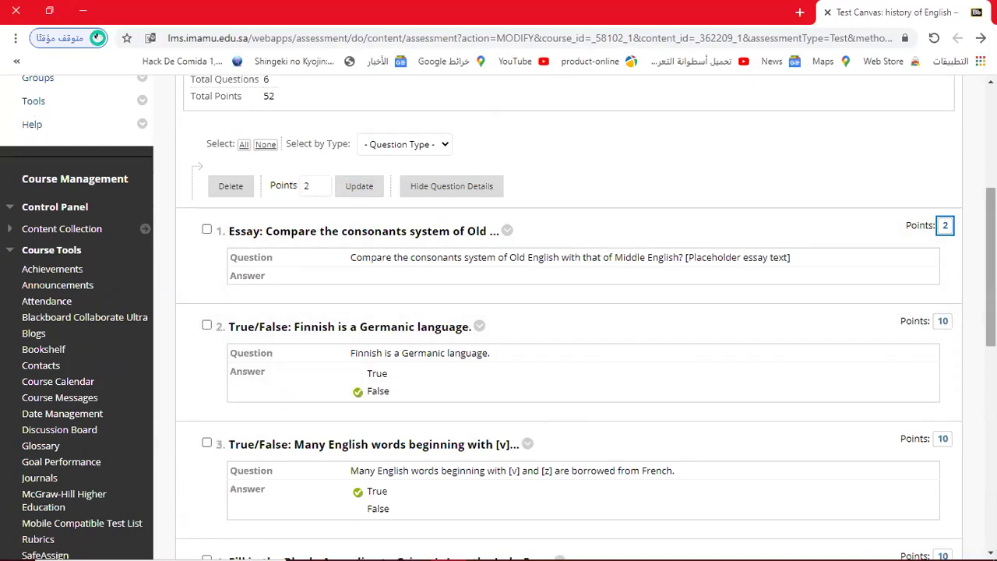
# Step: Select all questions of the test and update their points to 2 each
pyautogui.click(243, 145)
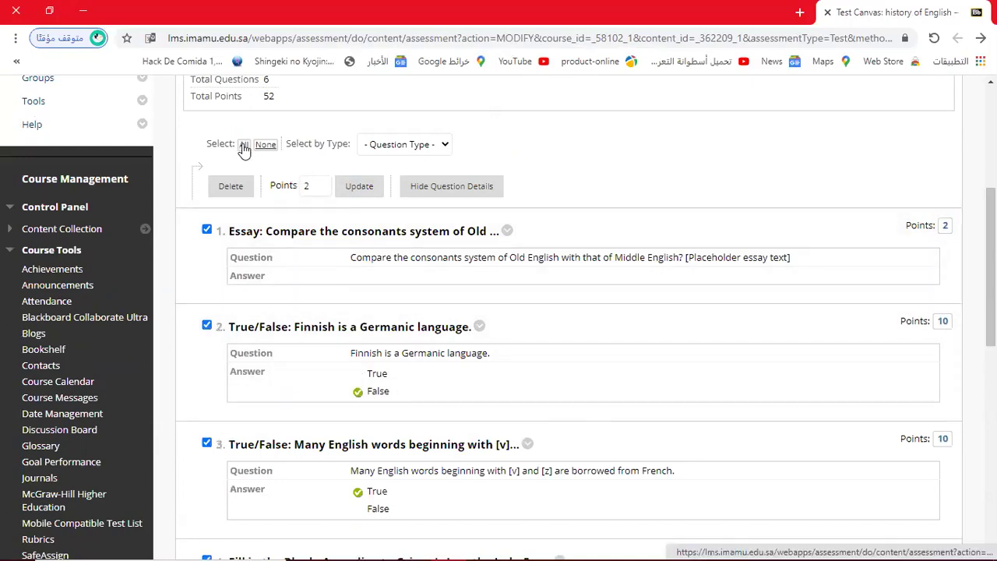
pyautogui.moveTo(323, 182); pyautogui.dragTo(287, 189)
pyautogui.write('2')
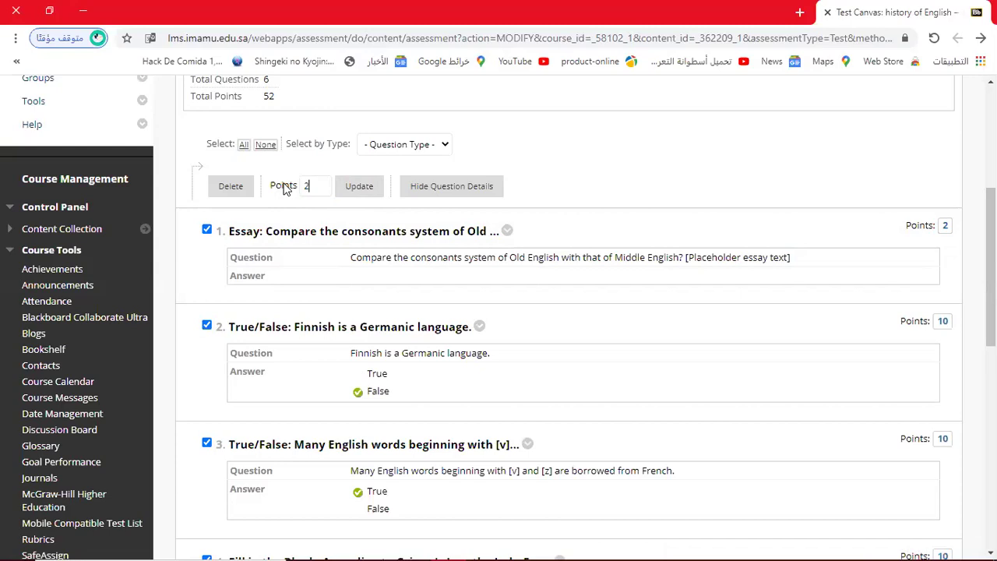
pyautogui.click(359, 192)
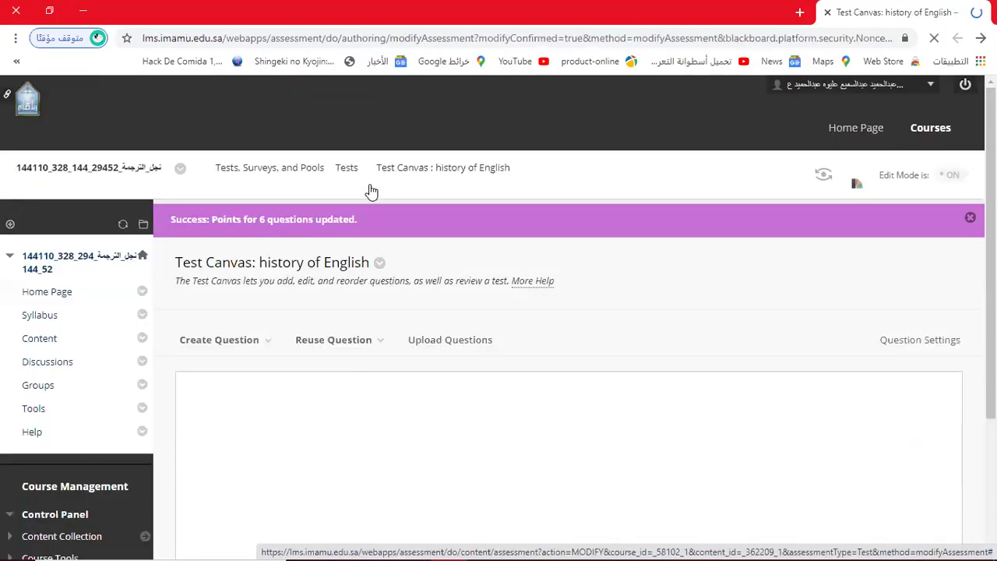
# Step: Check the points down the question list, then finish editing the test and return to the course content
pyautogui.scroll(-3, 795, 352)
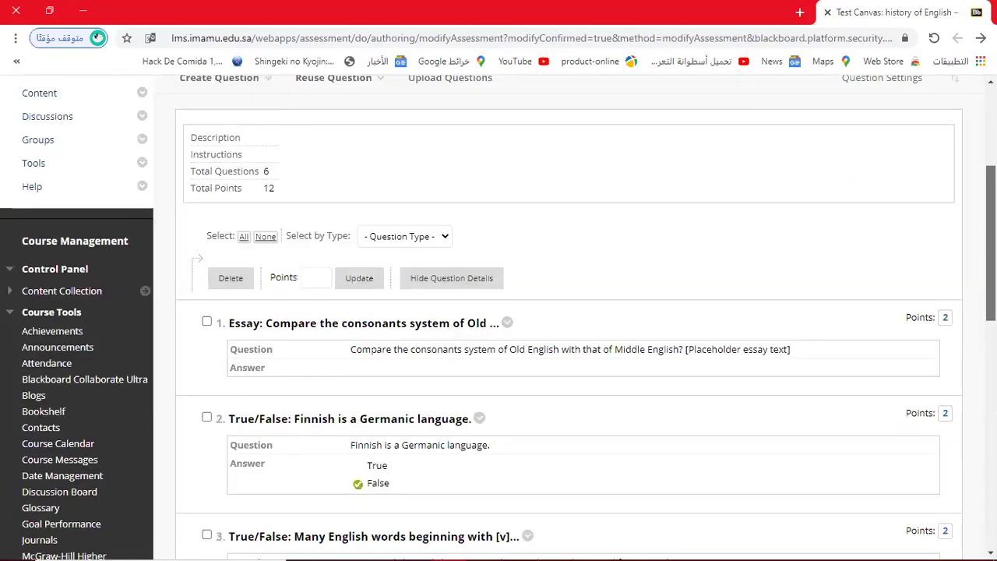
pyautogui.scroll(-8, 959, 458)
pyautogui.scroll(-1, 959, 468)
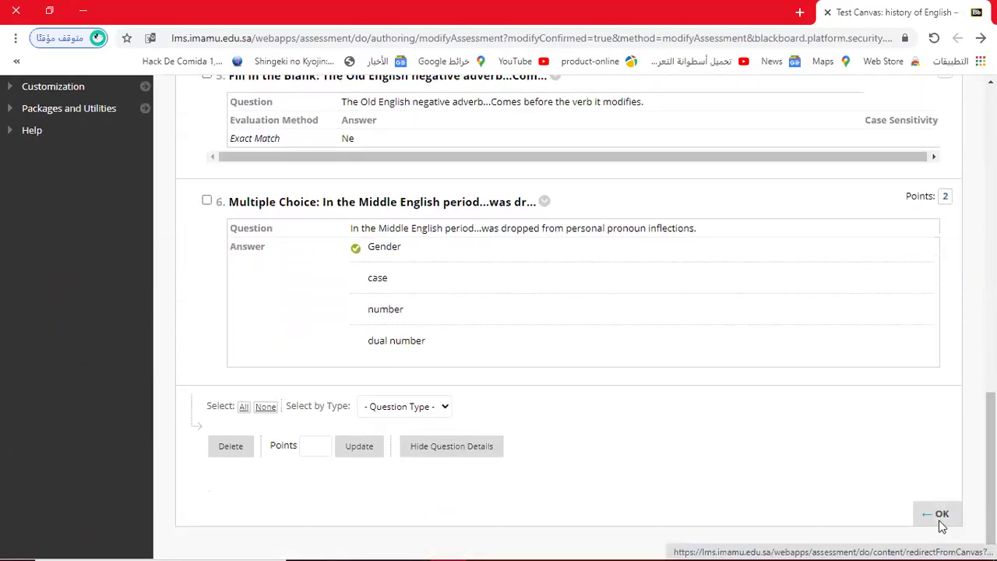
pyautogui.click(941, 515)
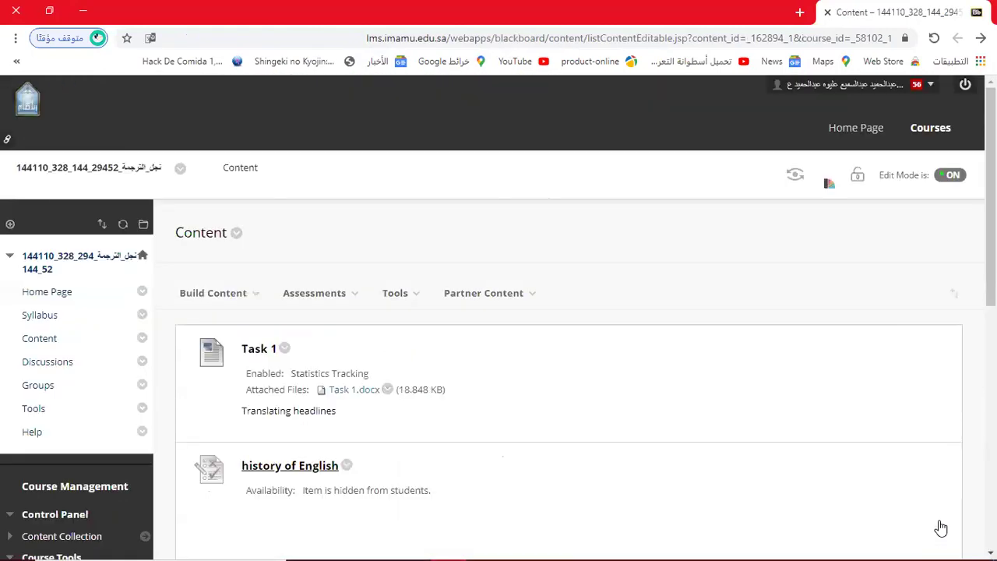